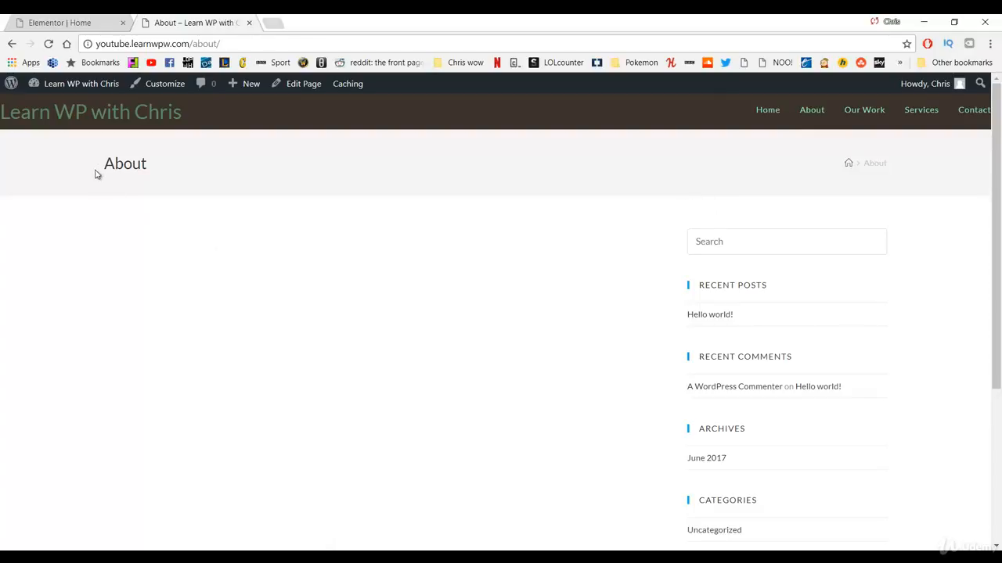
drag(95, 173, 159, 166)
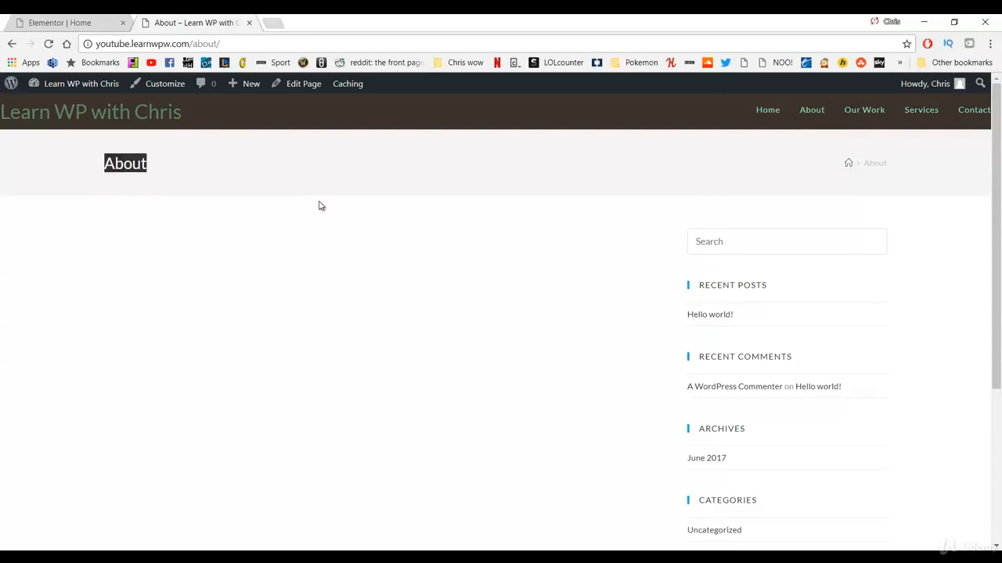
scroll(711, 235, down, 1)
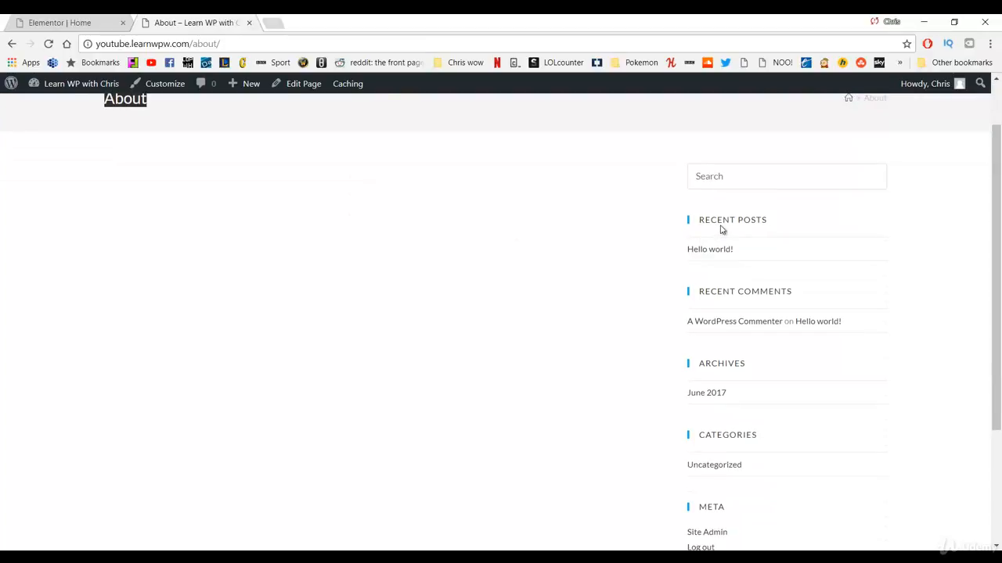
scroll(524, 329, up, 1)
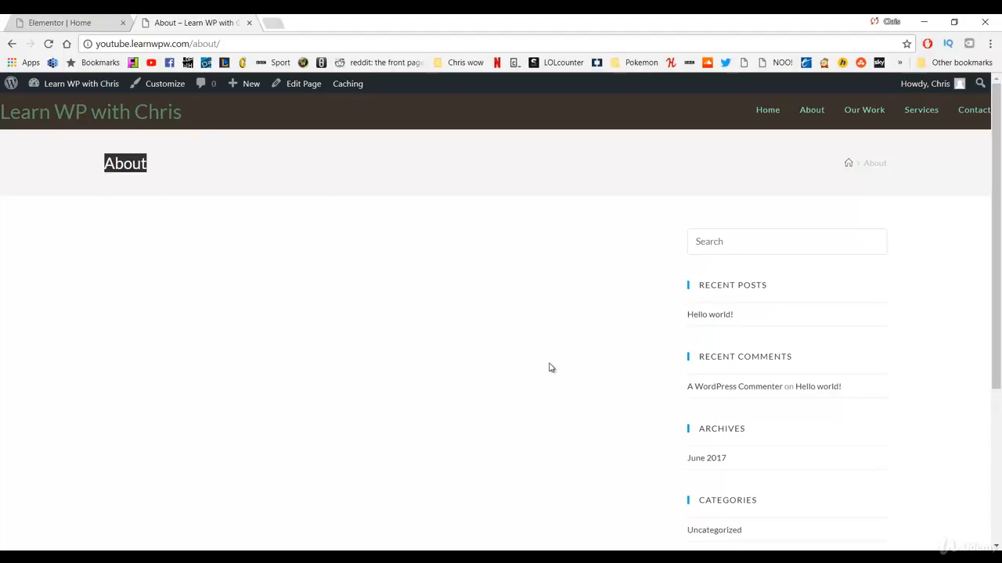
click(522, 338)
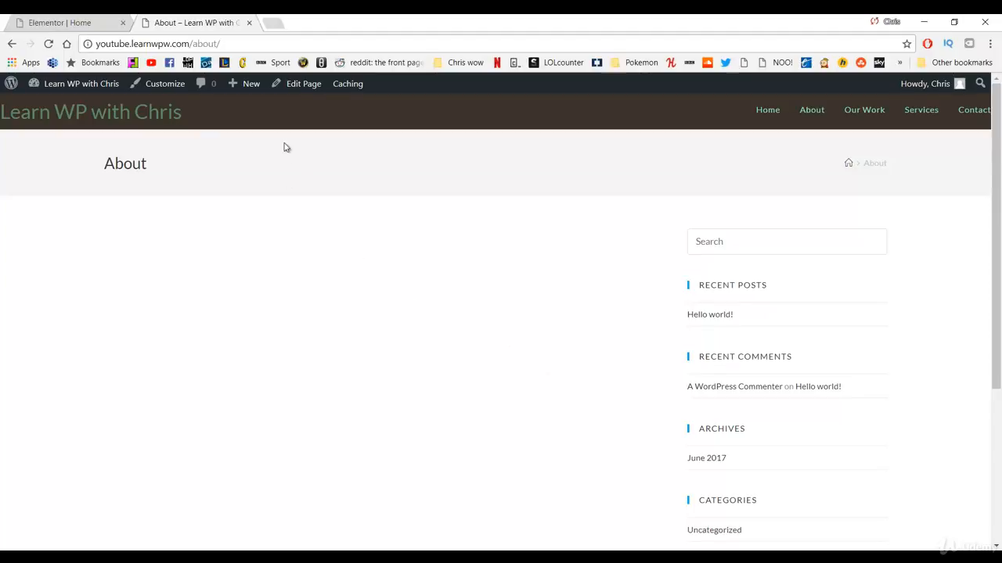
Open the About page for editing and set its OceanWP content layout to 100% Full Width.
click(298, 84)
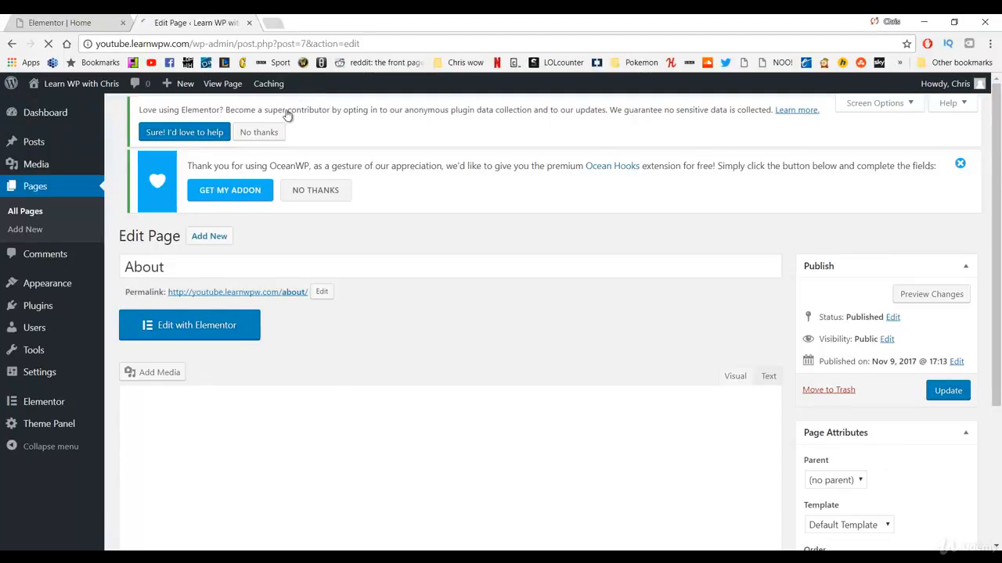
scroll(411, 197, down, 5)
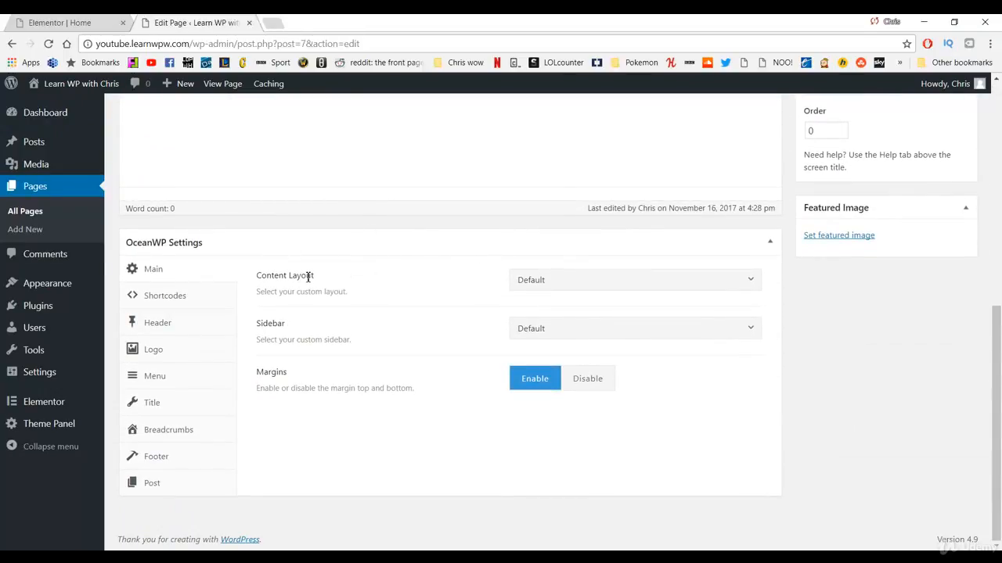
click(574, 281)
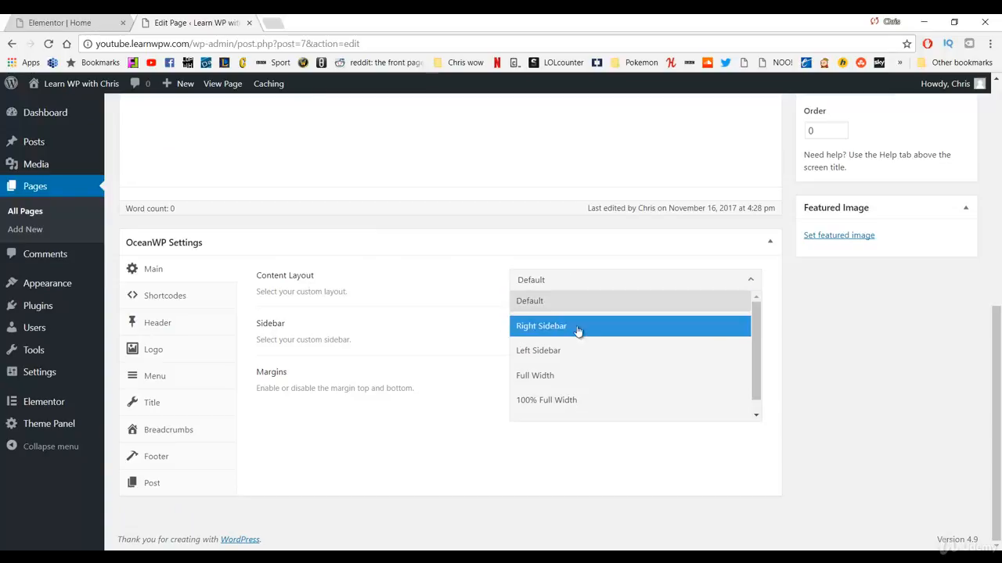
click(561, 402)
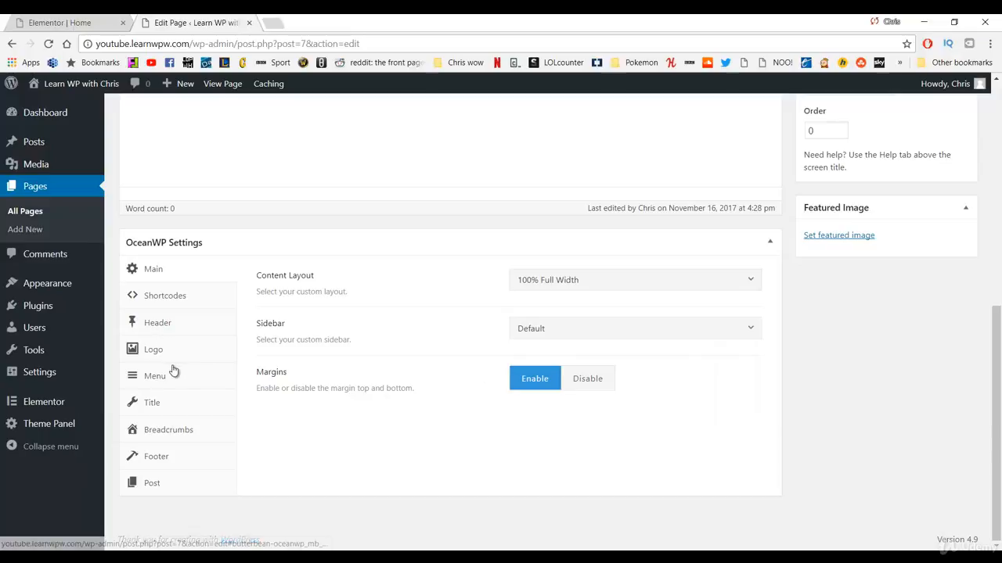
Disable the page title display in the About page's OceanWP settings and update the page.
click(166, 403)
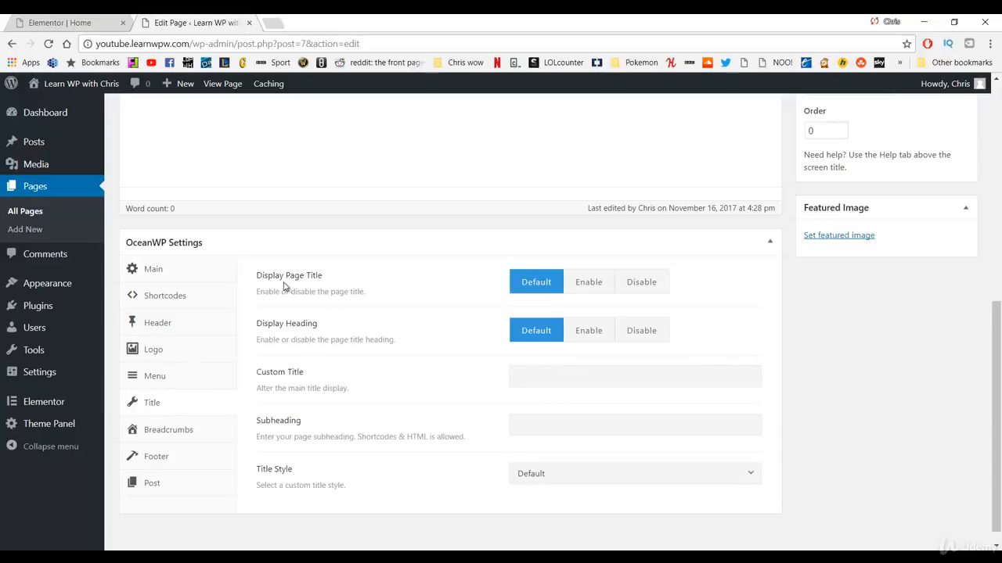
click(633, 283)
scroll(726, 304, up, 5)
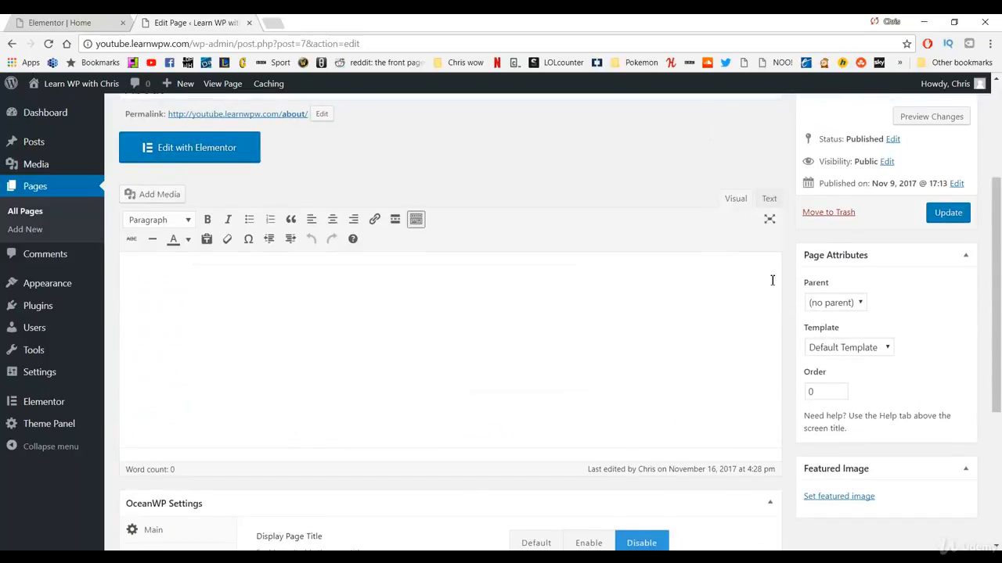
click(953, 346)
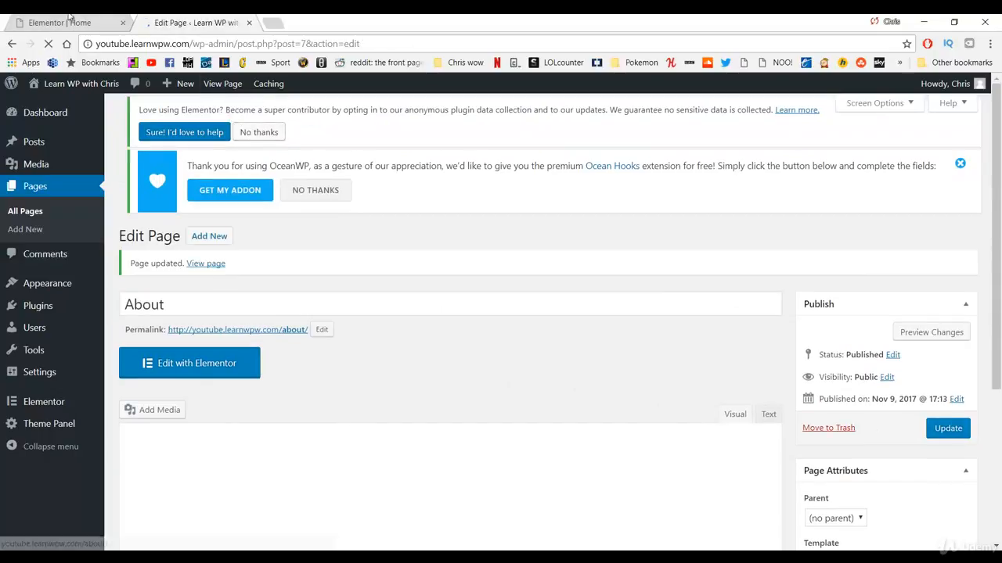
Open the live About page in a separate browser tab and go to the page's Elementor editor.
click(69, 17)
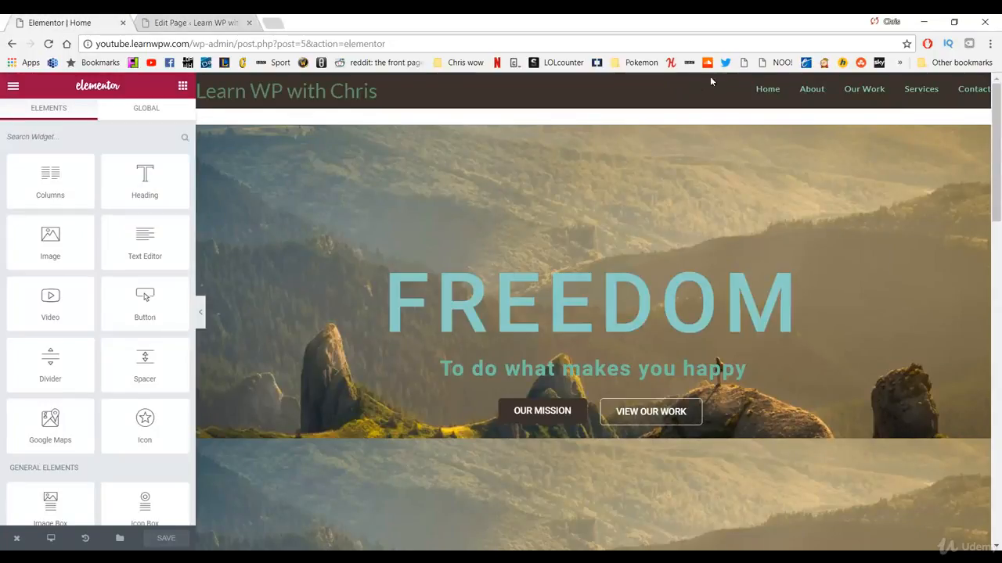
middle_click(811, 92)
click(313, 22)
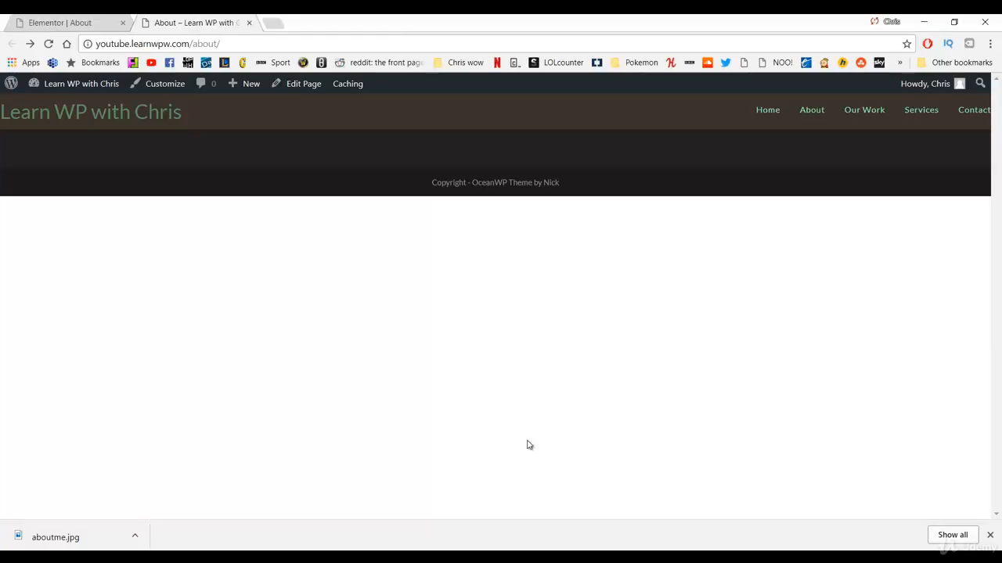
click(40, 21)
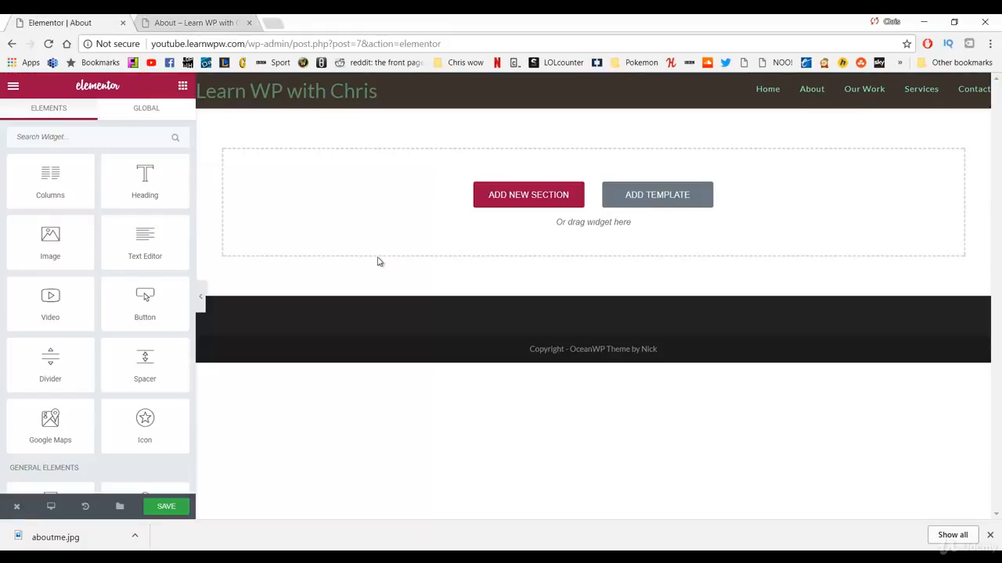
Add a section with three equal columns and widen the middle column by narrowing both outer columns.
click(492, 197)
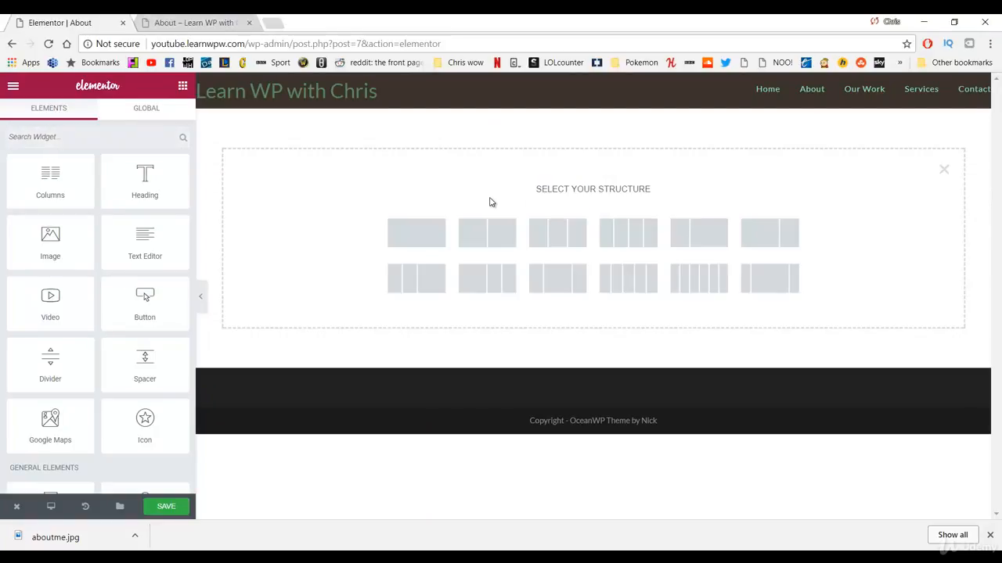
click(561, 242)
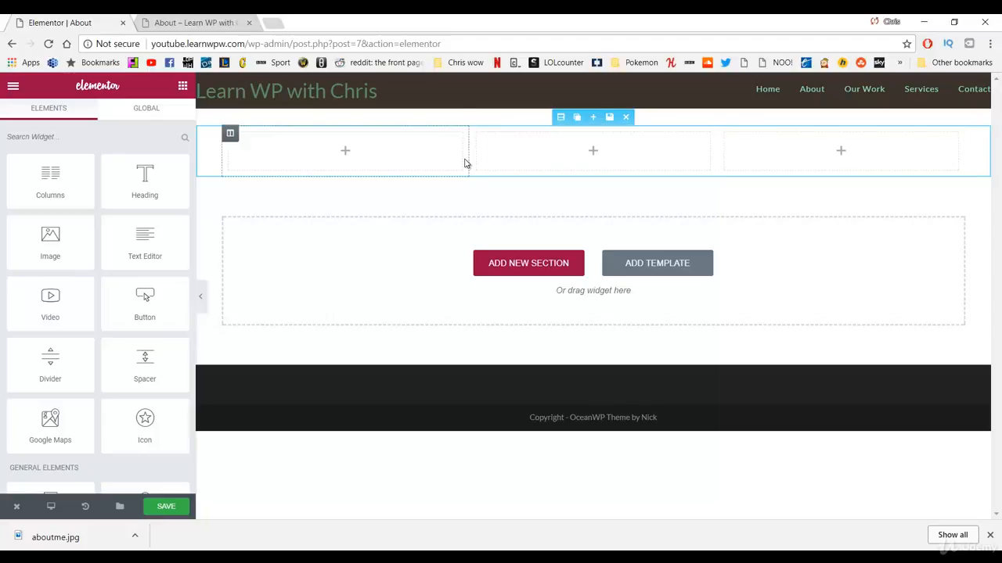
mouse_move(465, 163)
mouse_down()
mouse_move(441, 161)
mouse_move(448, 167)
mouse_up()
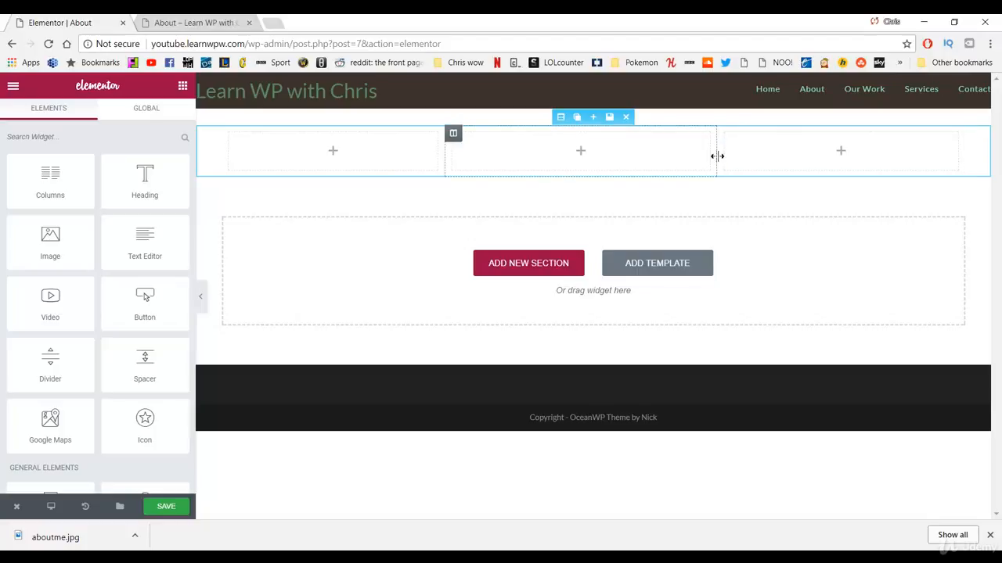
drag(722, 157, 745, 162)
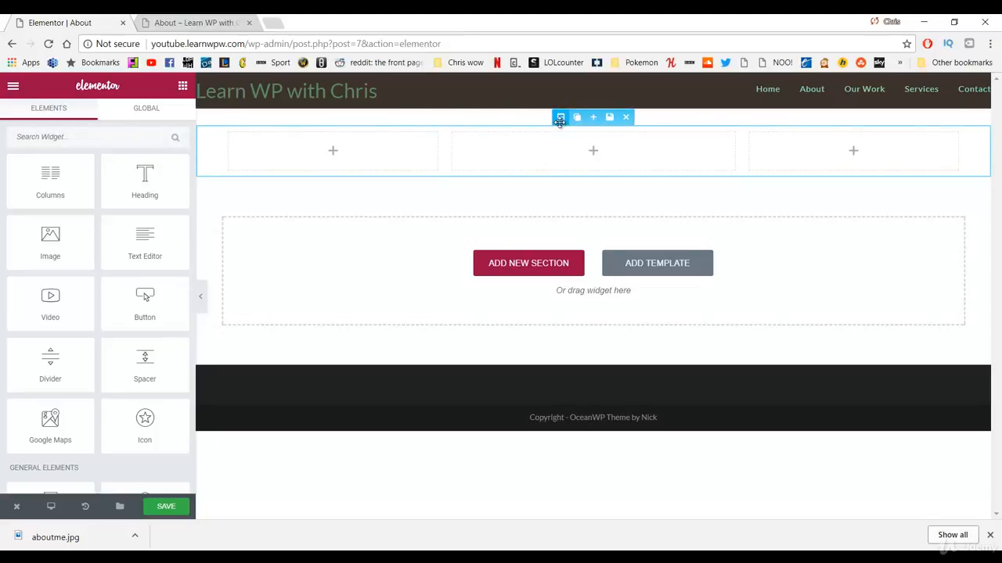
Give the new section a classic background using the image aboutme.jpg from the media library.
click(560, 119)
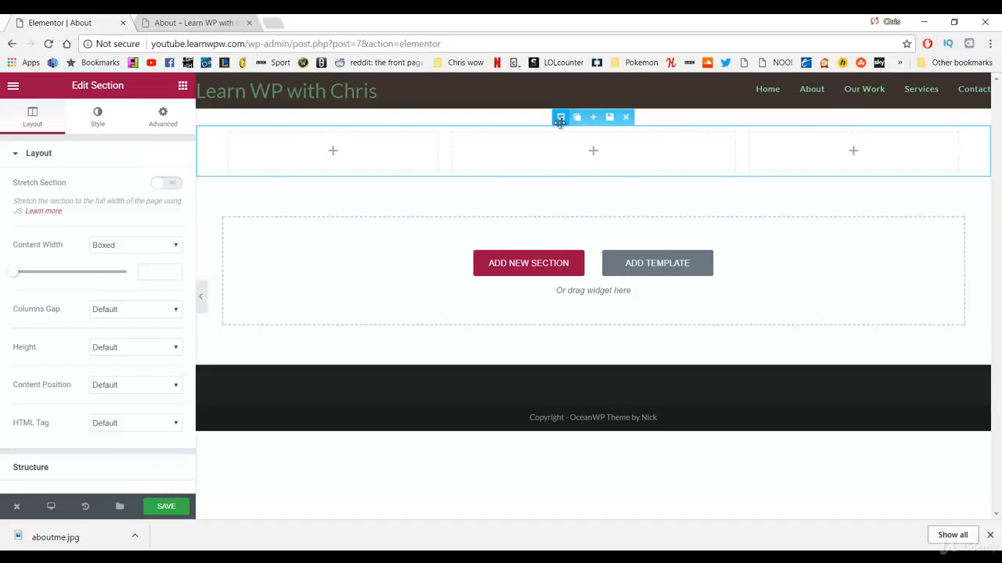
click(98, 116)
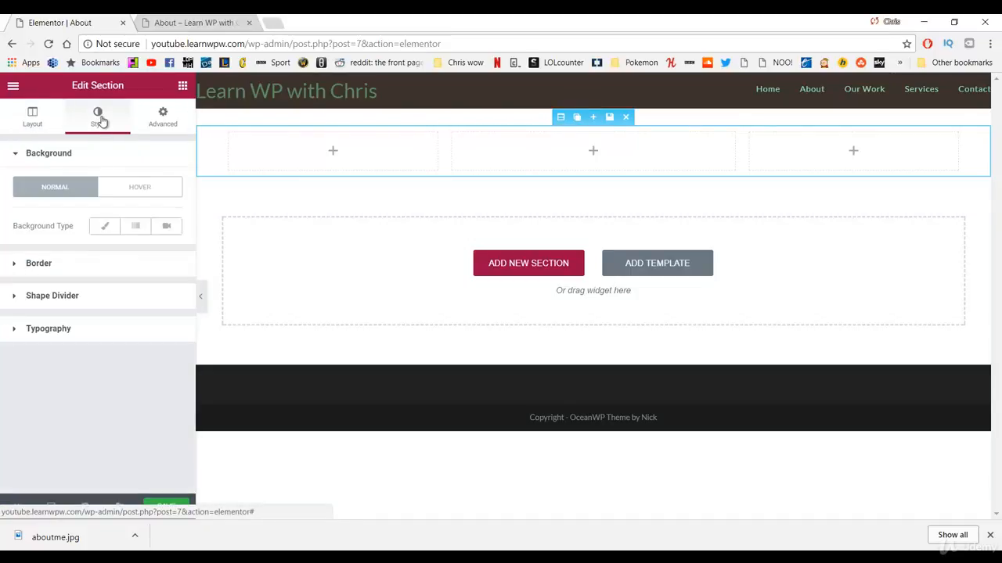
click(102, 230)
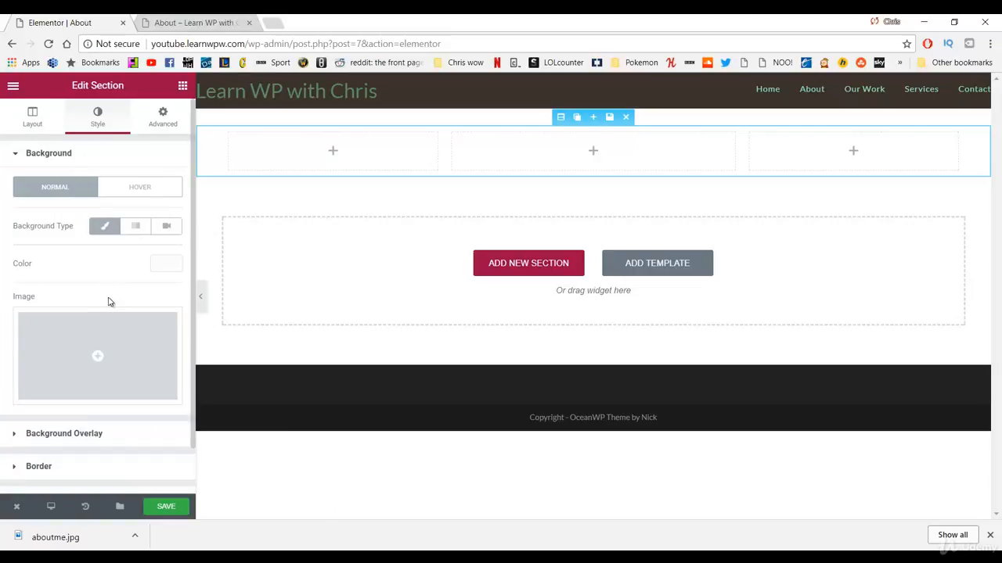
click(120, 351)
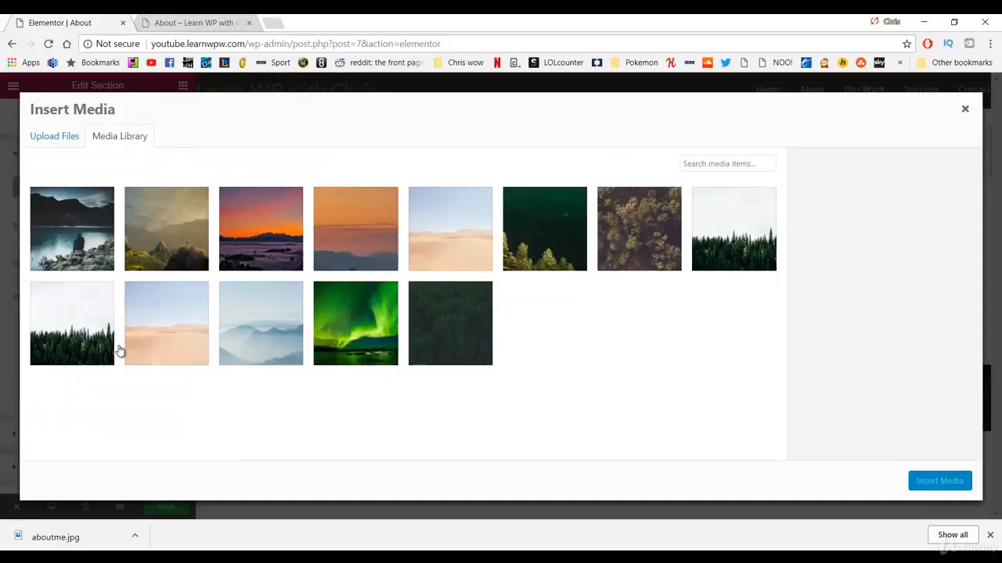
click(71, 223)
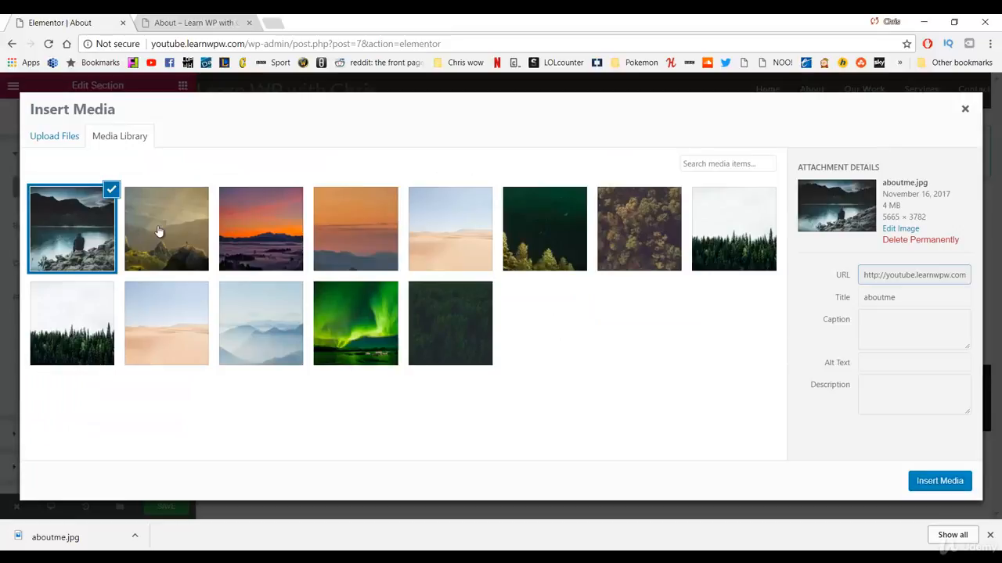
click(941, 480)
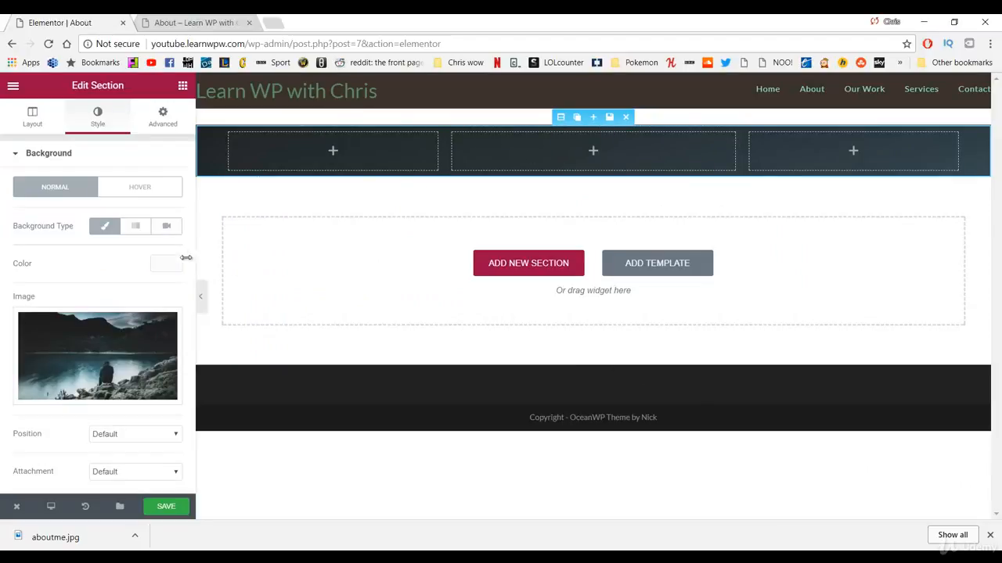
Set the section's background image position to Center Center and its size to Cover.
scroll(133, 250, down, 3)
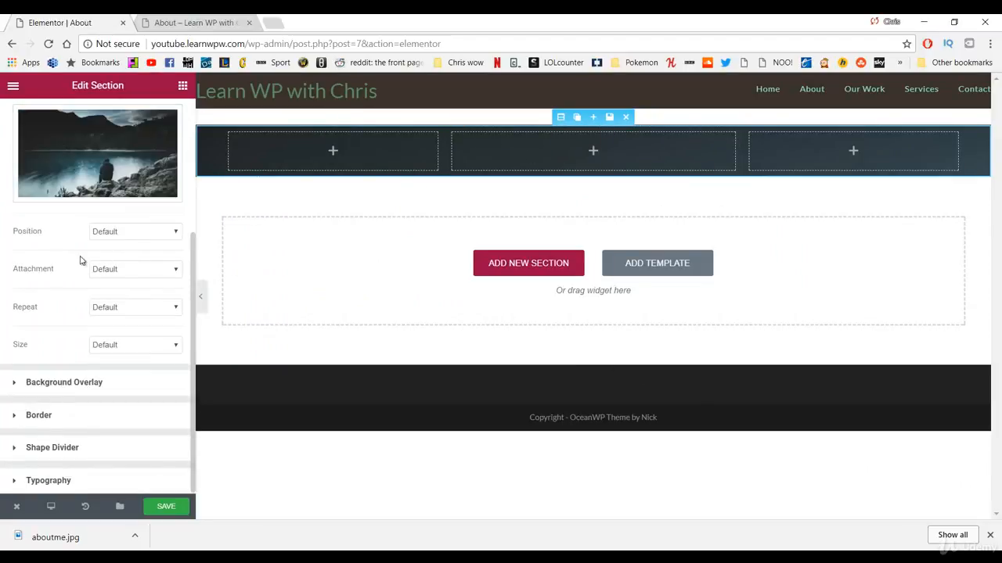
click(122, 235)
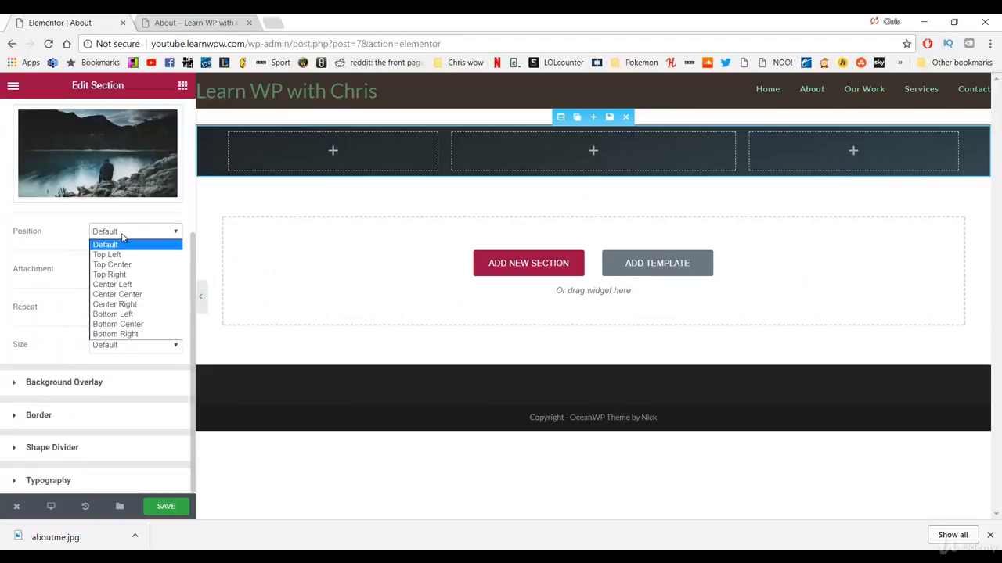
click(122, 296)
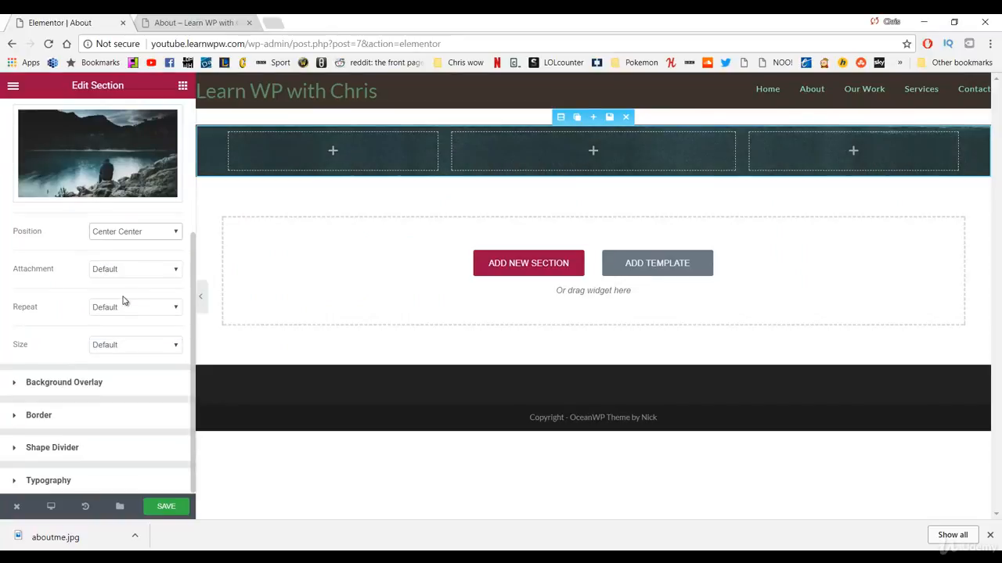
click(135, 346)
click(123, 378)
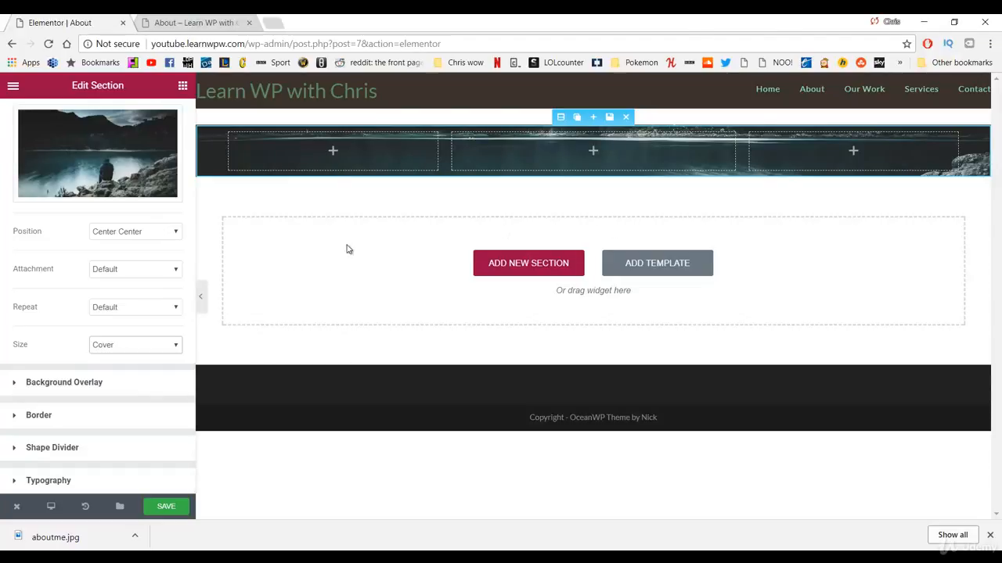
Add a Text Editor widget to the middle column of the section.
scroll(146, 275, up, 3)
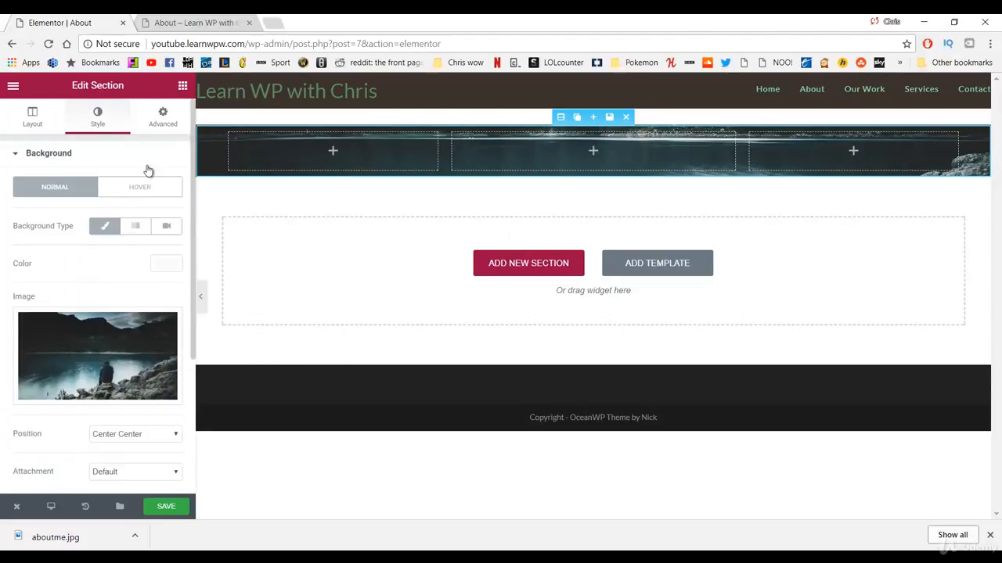
click(183, 86)
drag(139, 249, 546, 154)
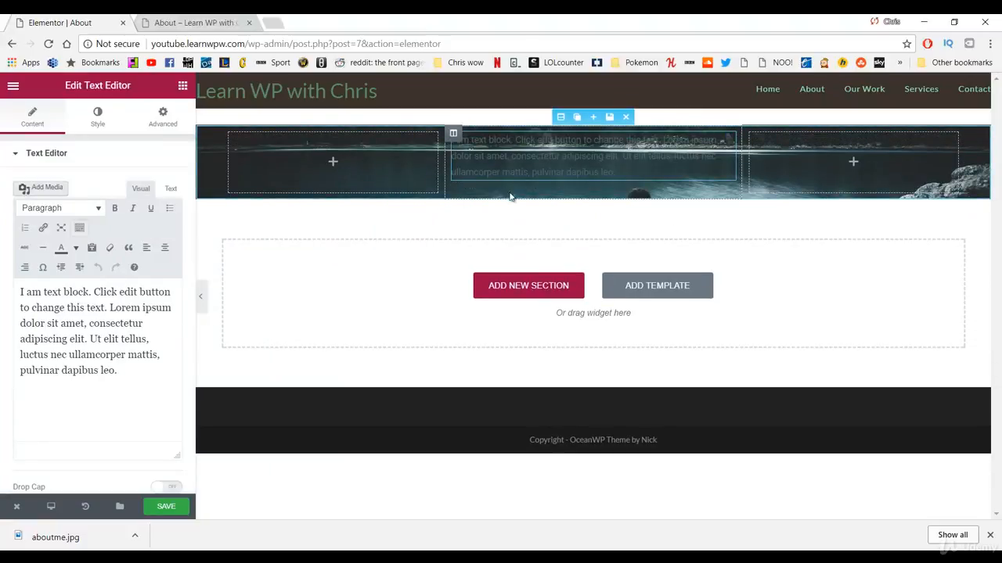
Replace the placeholder text with "My mission is to help you start your business so you can make an impact on the world" and center it.
click(119, 383)
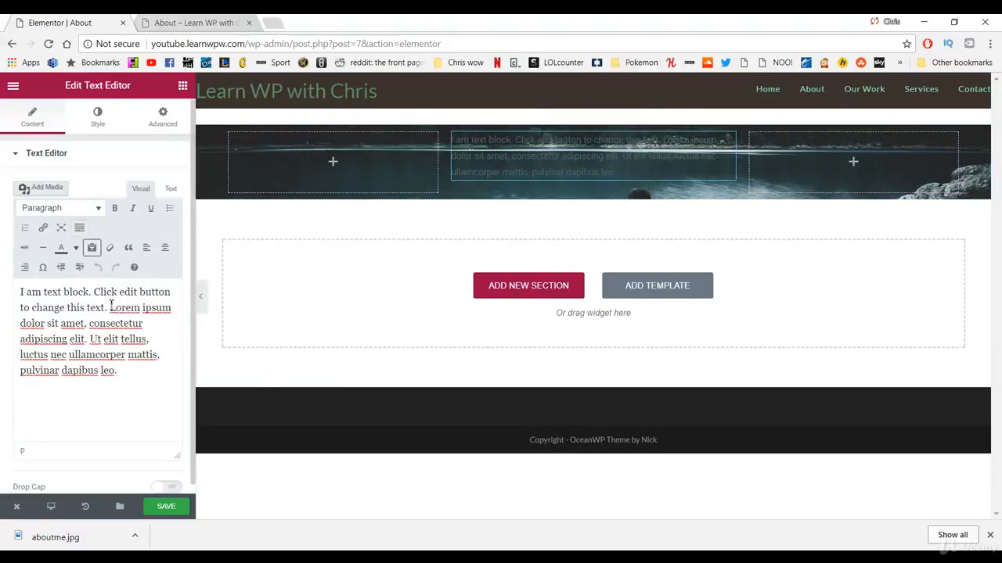
drag(139, 376, 2, 284)
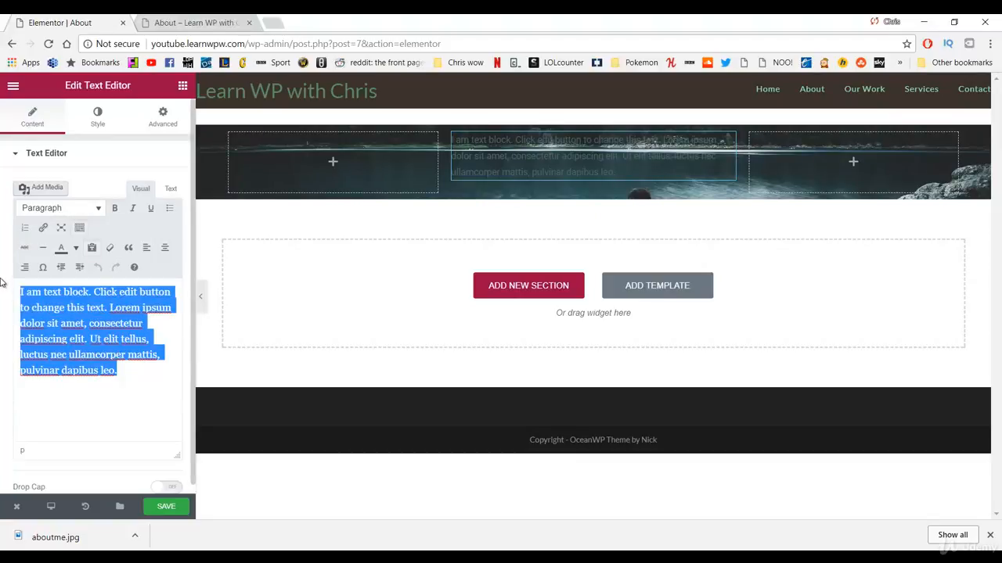
key(BackSpace)
key(alt+Tab)
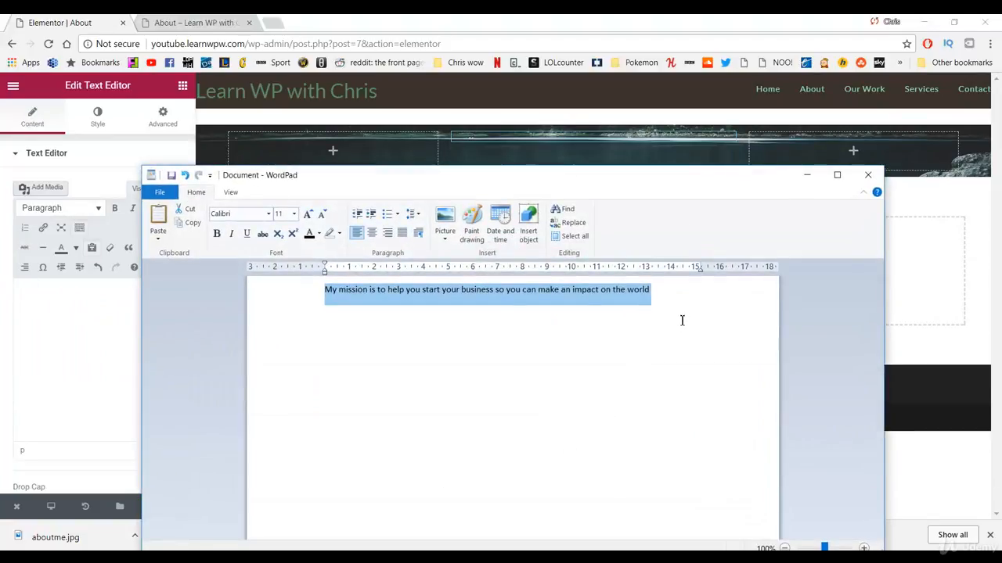
click(806, 176)
text(My mission is to help you start your business so you can make an impact on the world)
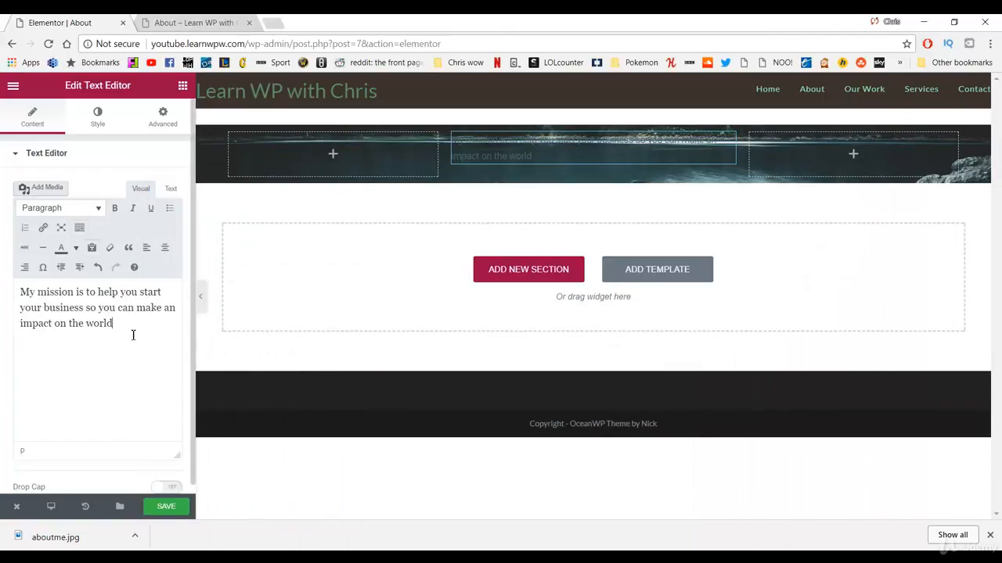
key(ctrl+a)
click(165, 247)
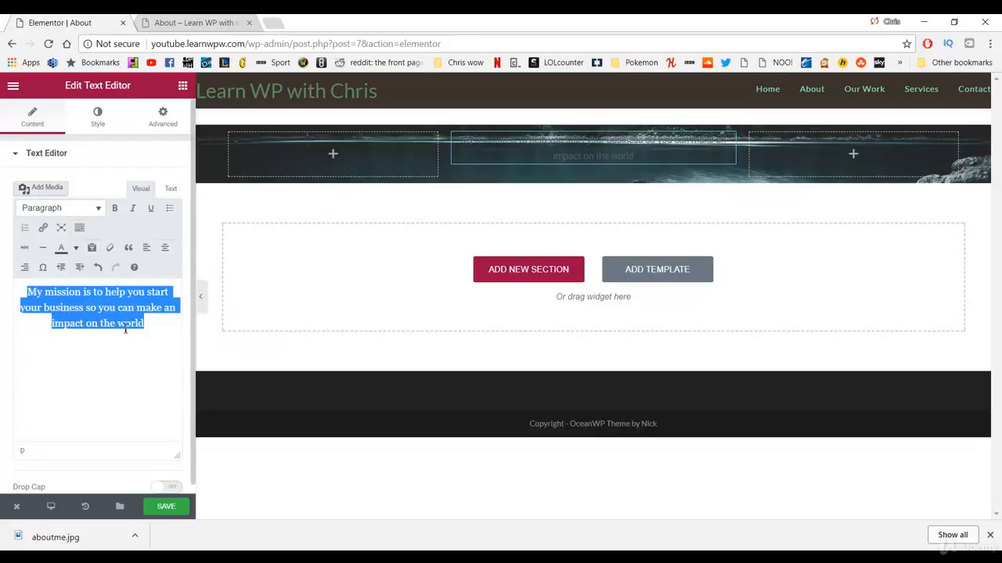
Set the mission text's color to light grey #ededed.
click(94, 156)
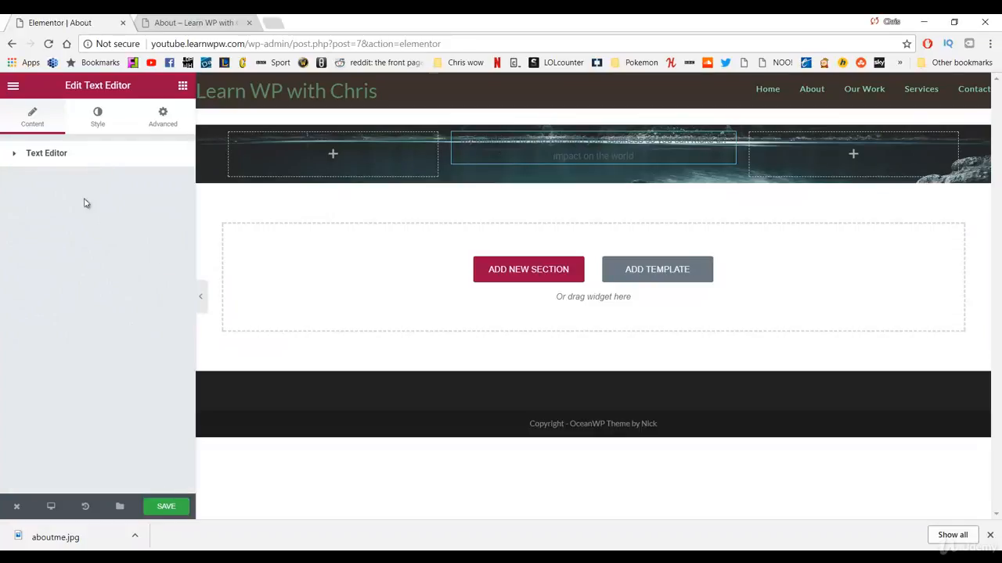
click(65, 156)
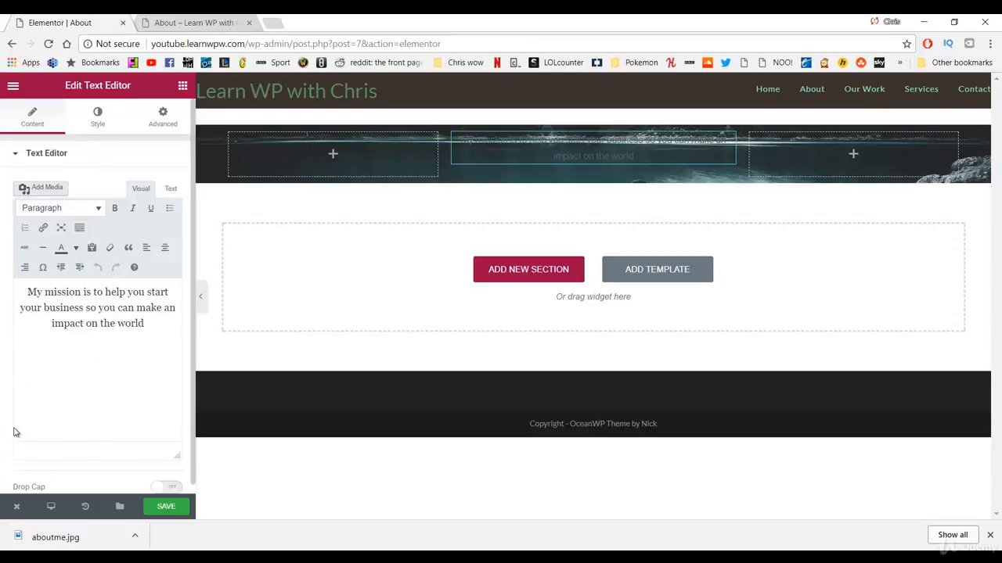
click(99, 114)
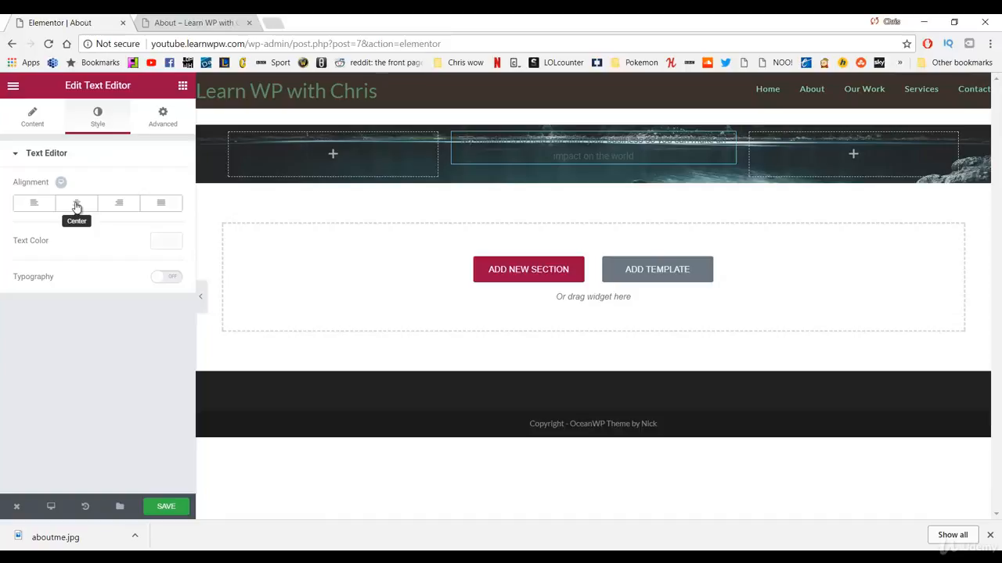
click(165, 241)
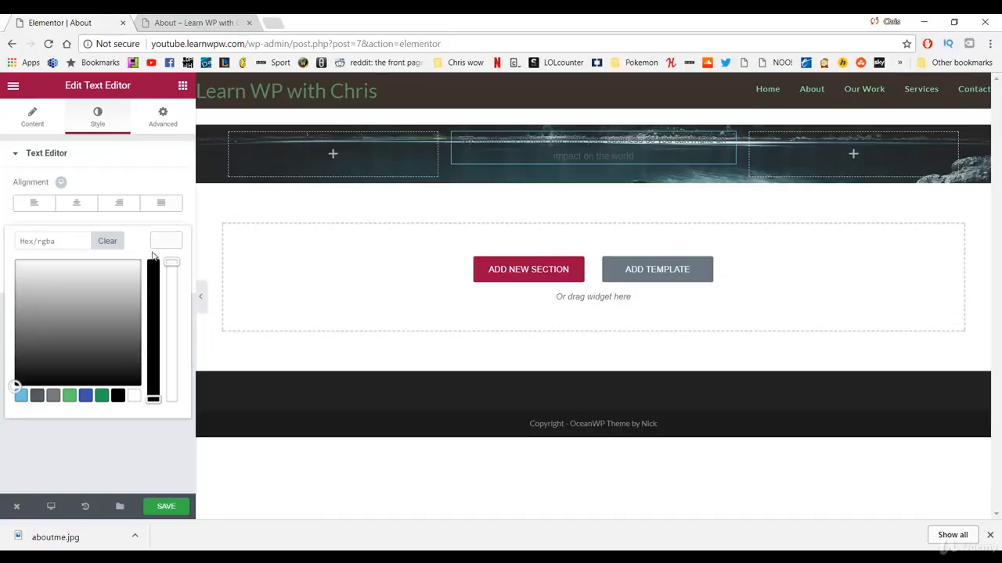
click(44, 302)
drag(44, 301, 23, 268)
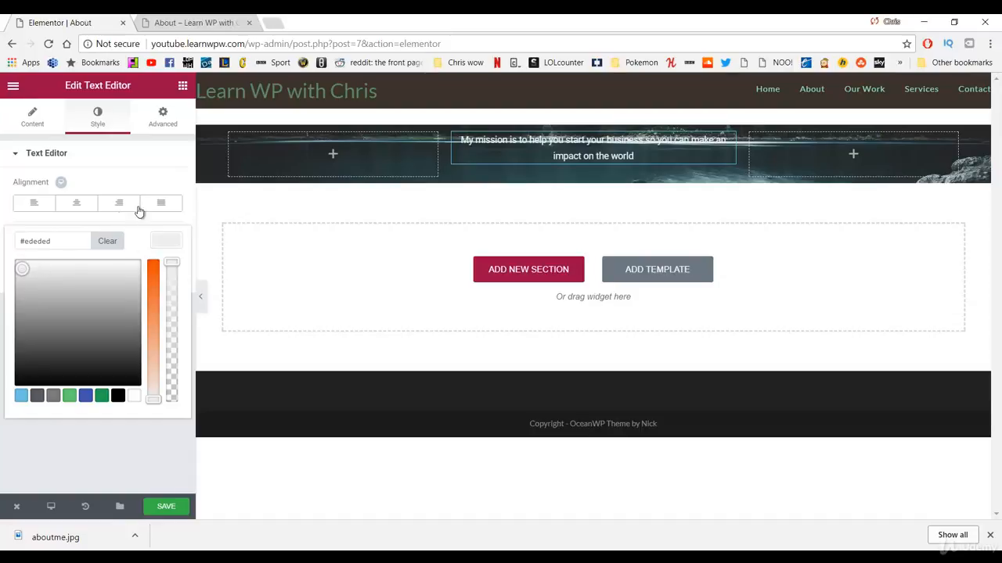
click(150, 165)
click(147, 160)
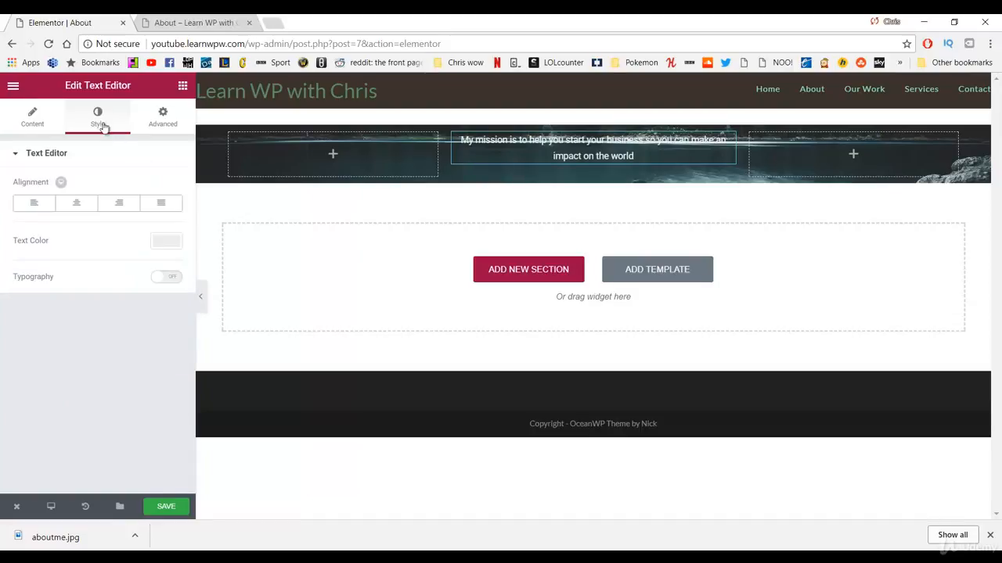
Turn on custom typography for the mission text and set its size to 22 px and its weight to 300.
click(165, 288)
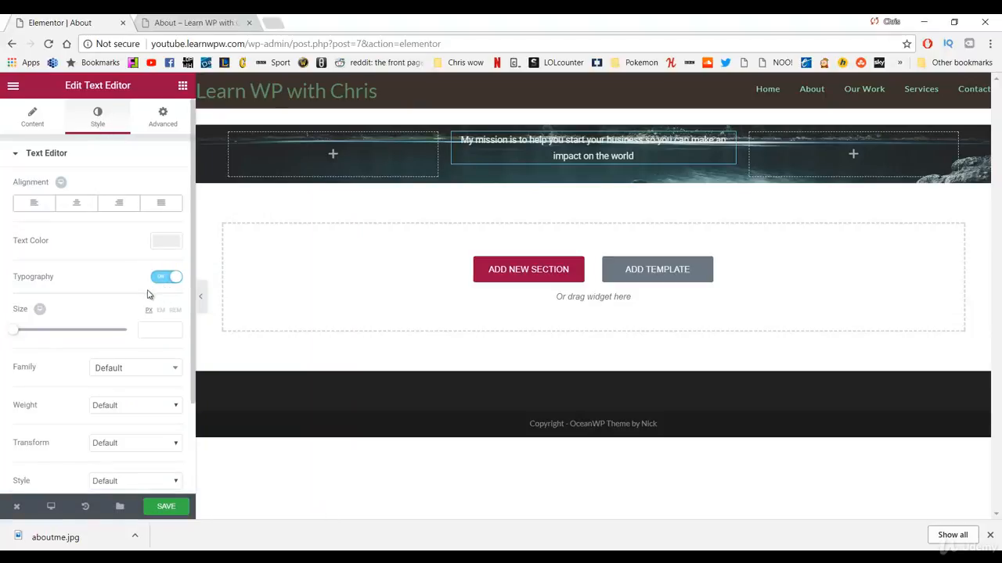
click(21, 334)
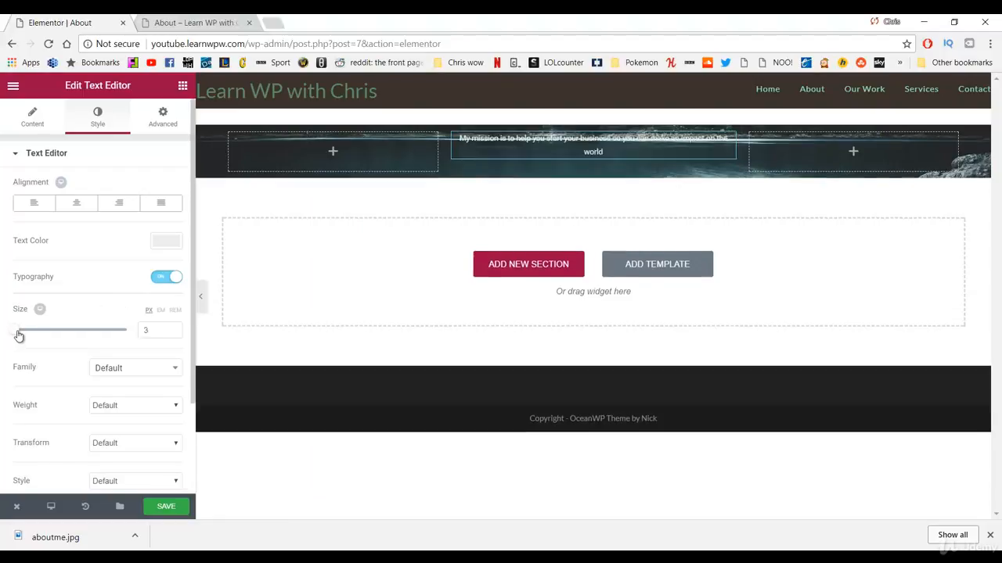
drag(23, 335, 25, 339)
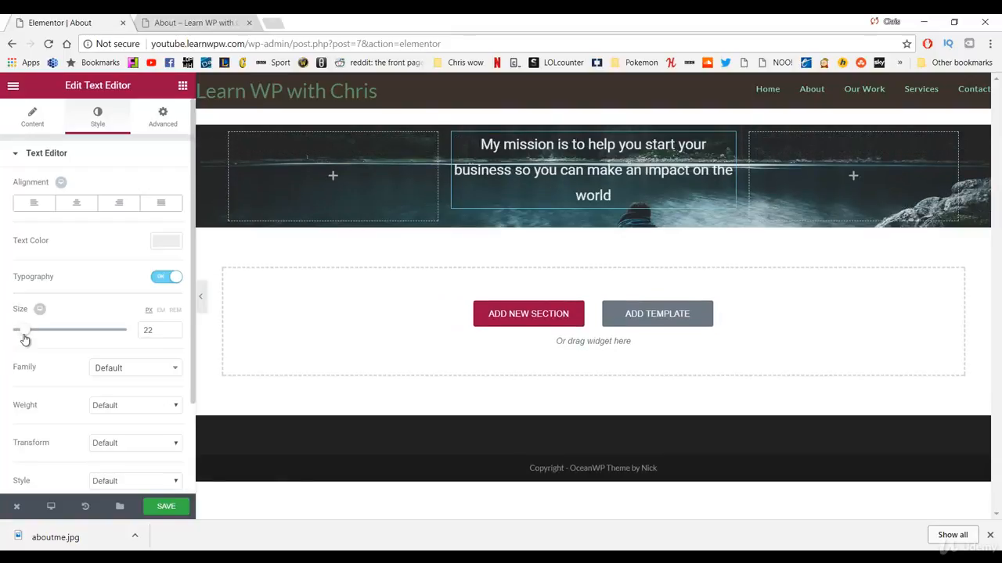
click(131, 406)
click(130, 438)
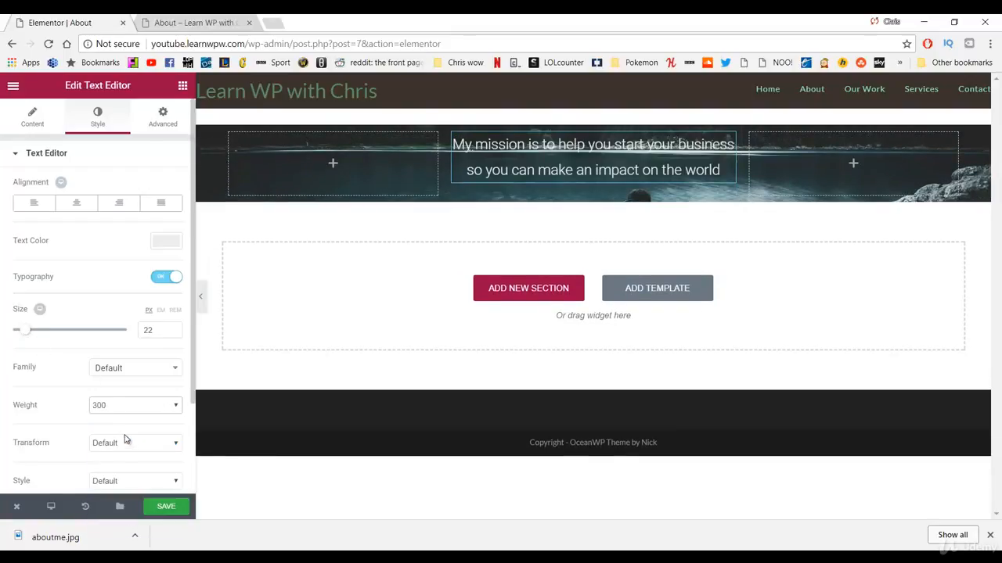
scroll(94, 344, down, 1)
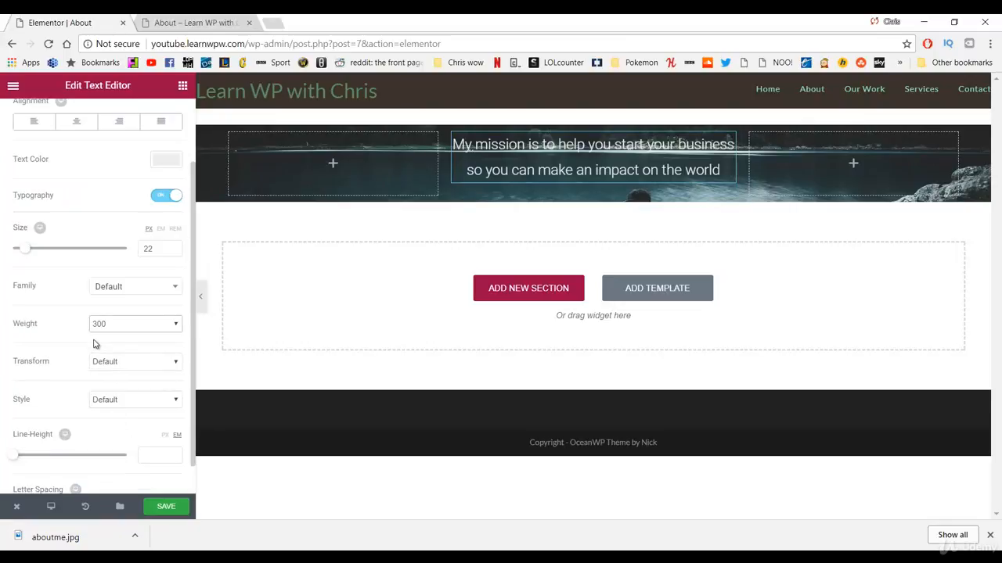
scroll(121, 343, up, 1)
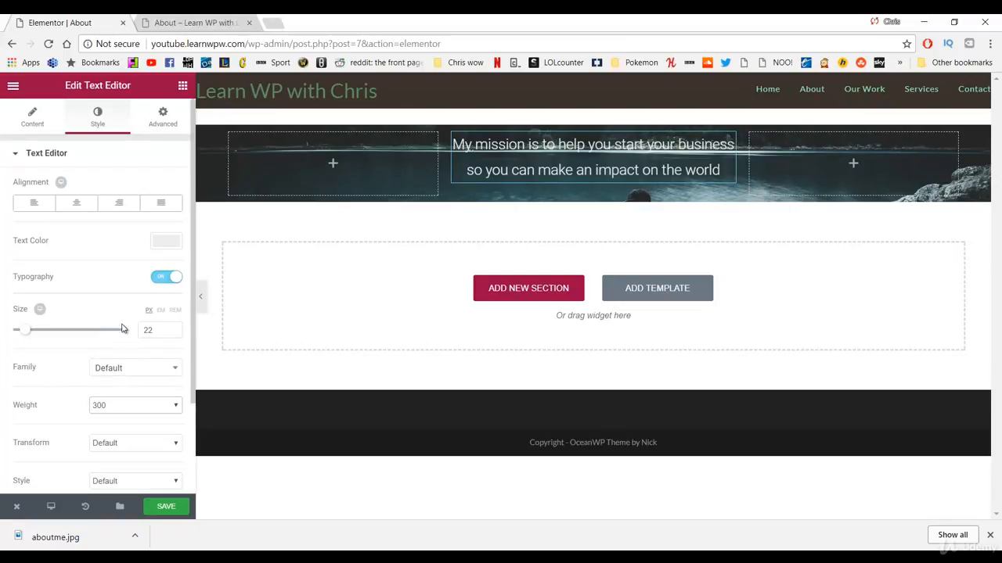
Unlink the text widget's margins and set the top margin to 150 px and the bottom margin to 350 px.
click(163, 119)
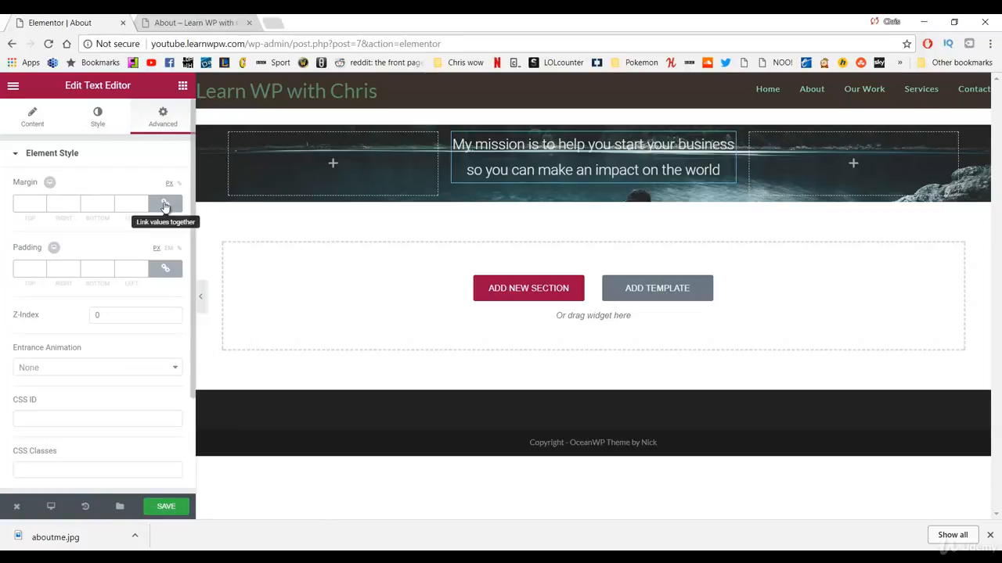
click(165, 205)
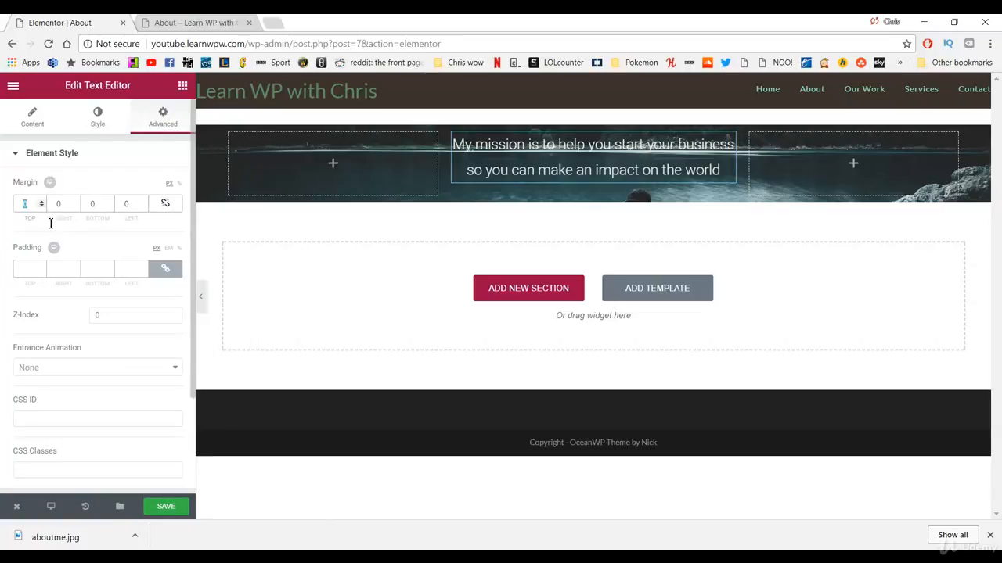
text(150)
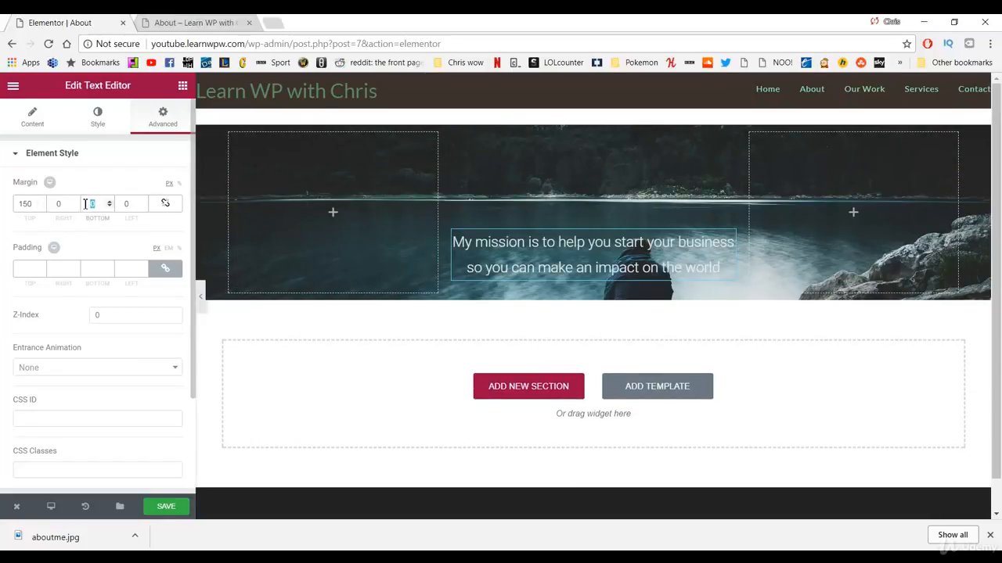
text(50)
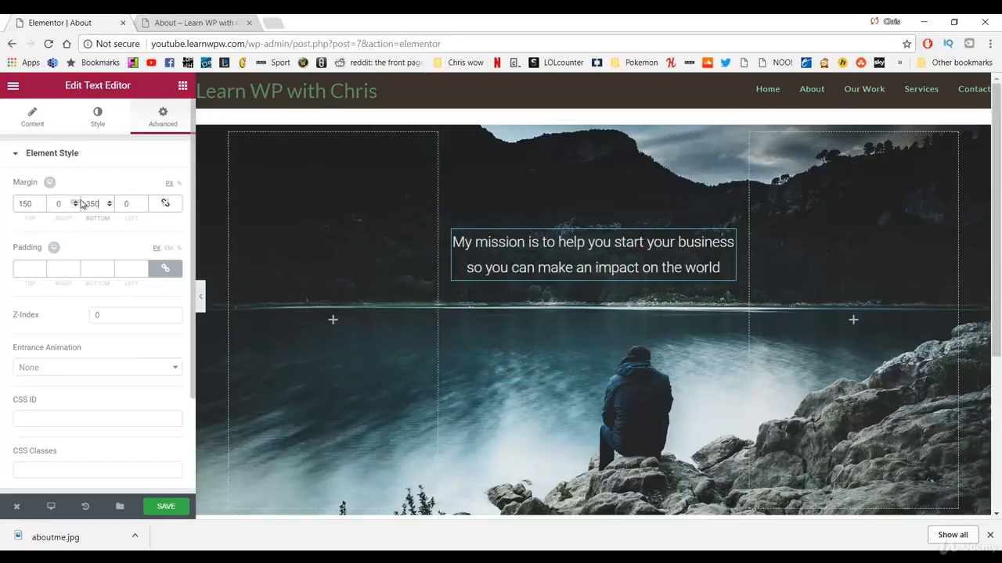
scroll(399, 271, down, 3)
scroll(400, 271, up, 3)
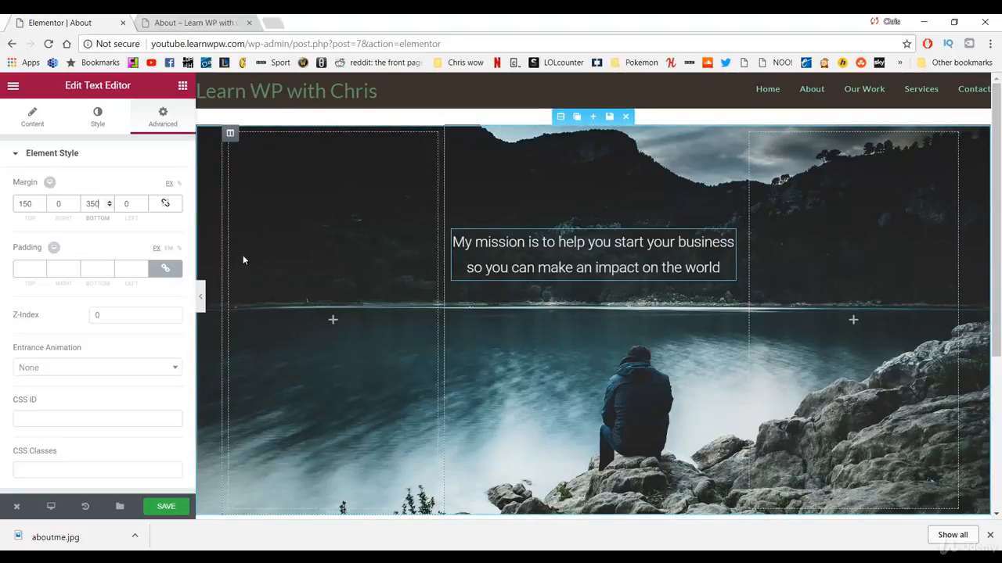
Give the text widget a classic background in grey #6d6d6d and lower the color's opacity until it is mostly transparent.
click(113, 117)
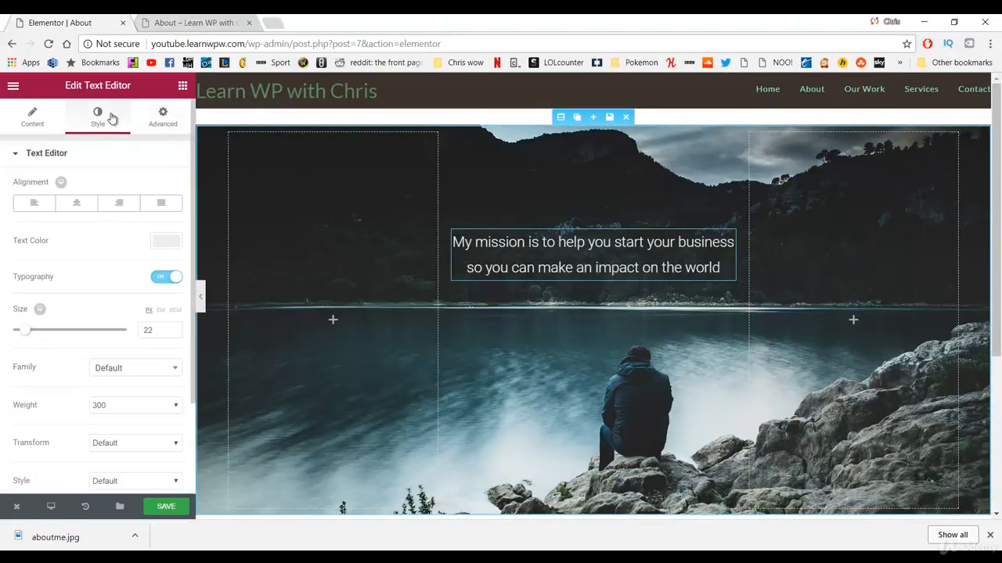
click(158, 118)
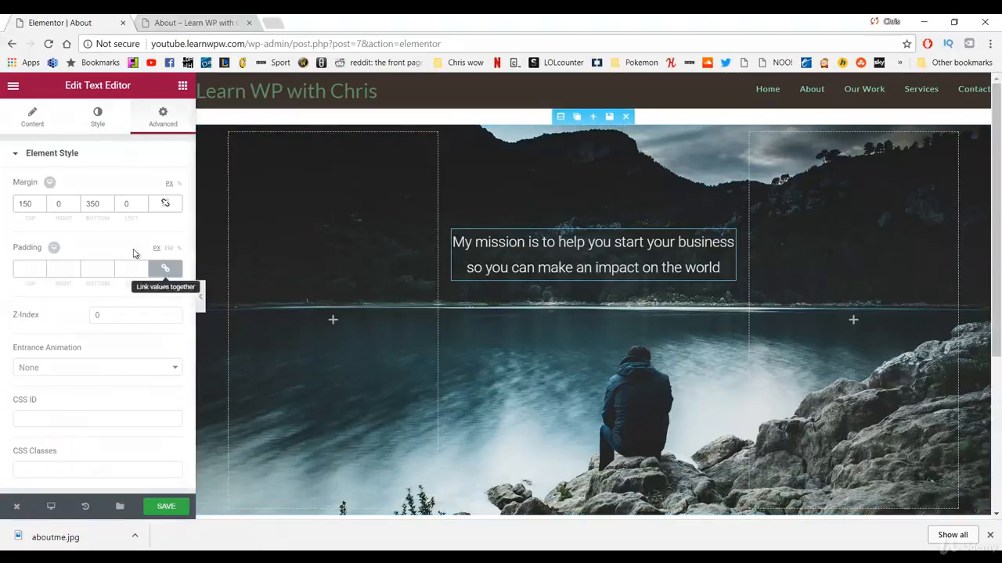
scroll(117, 235, down, 2)
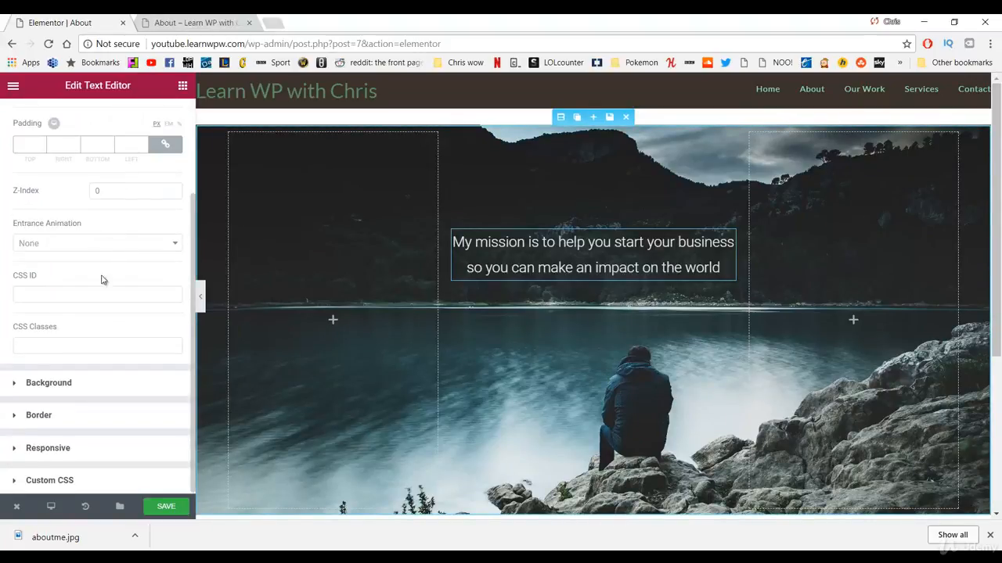
click(101, 384)
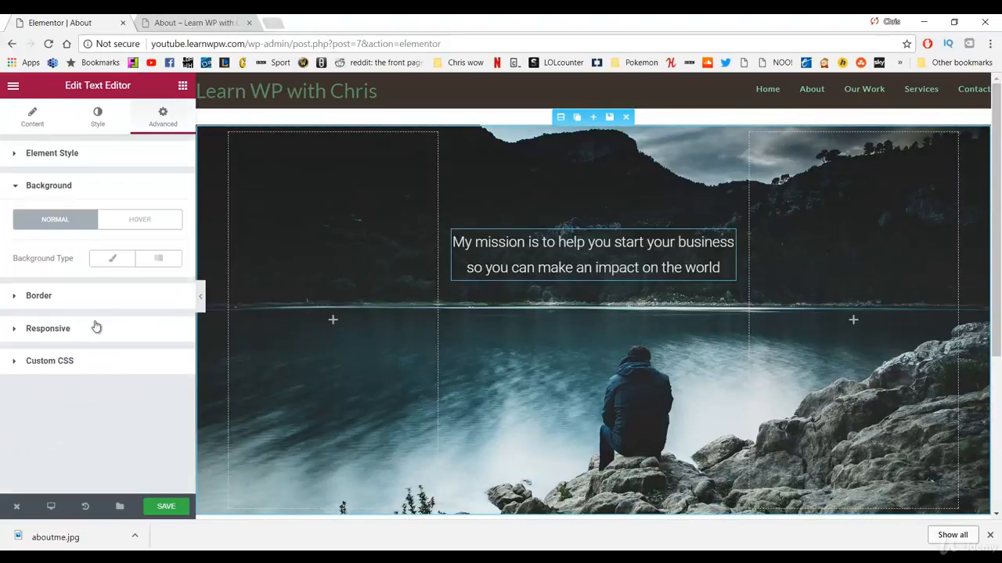
click(108, 260)
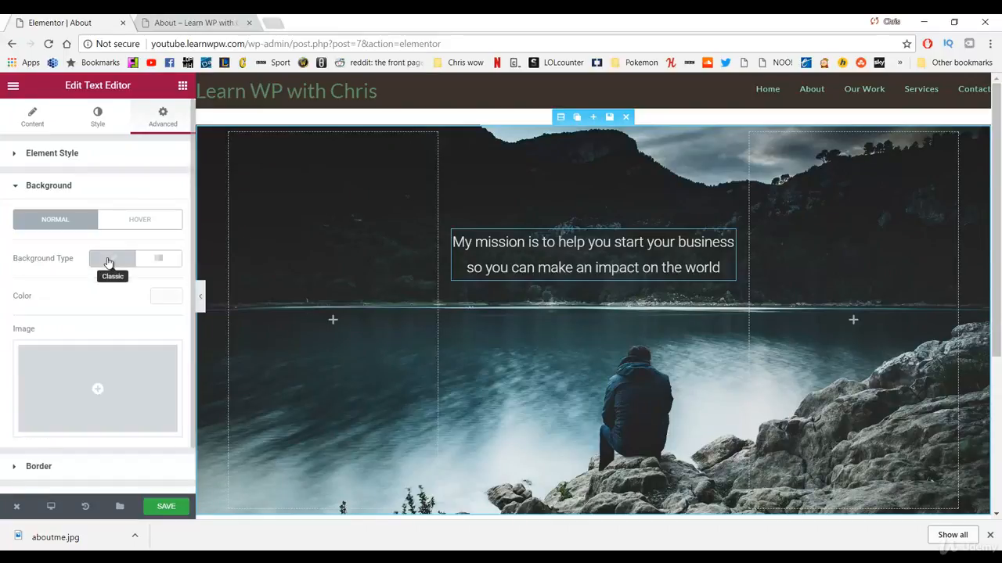
click(155, 300)
drag(50, 348, 26, 387)
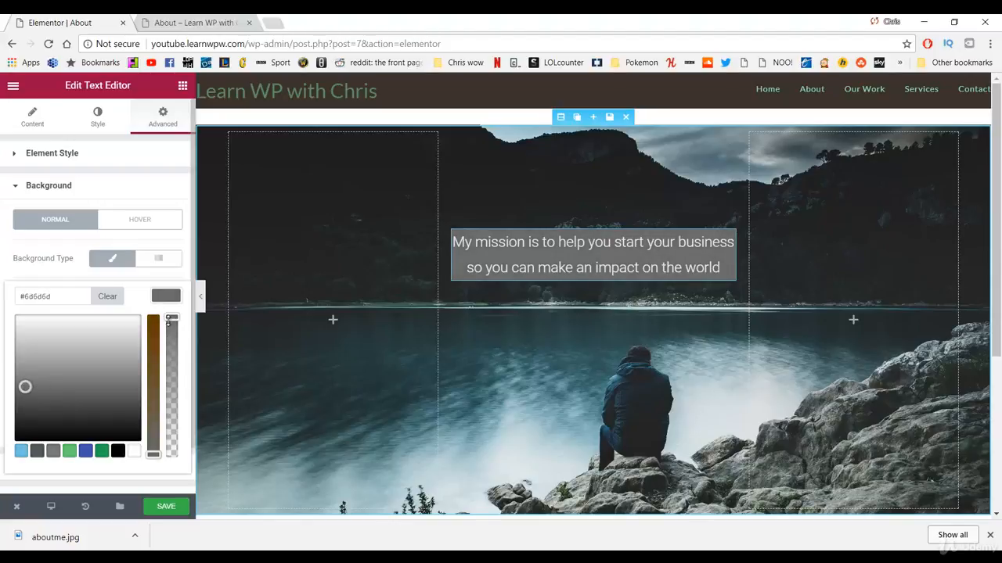
drag(167, 321, 173, 429)
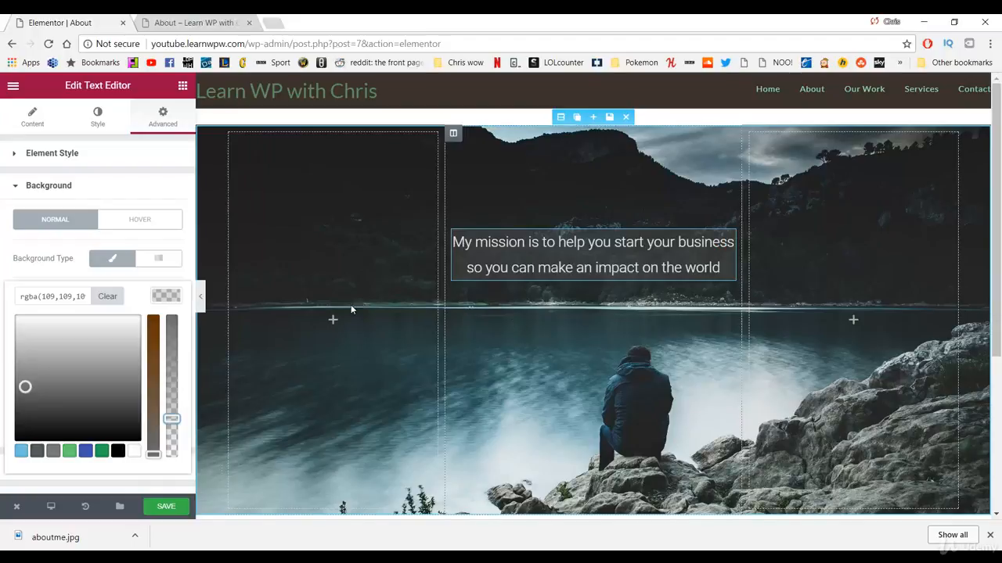
Save the page and reload the live About page to check the hero section.
click(166, 507)
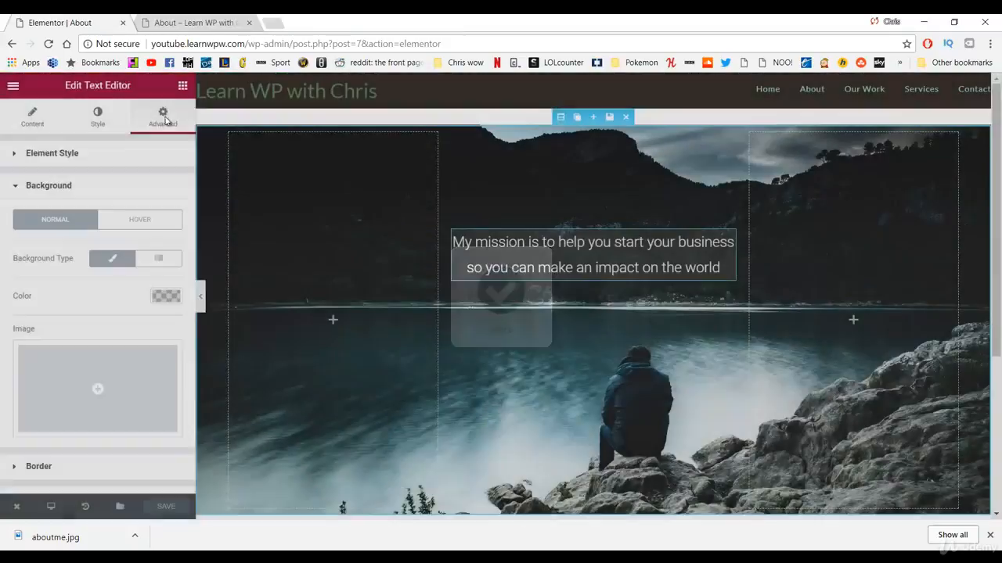
click(187, 18)
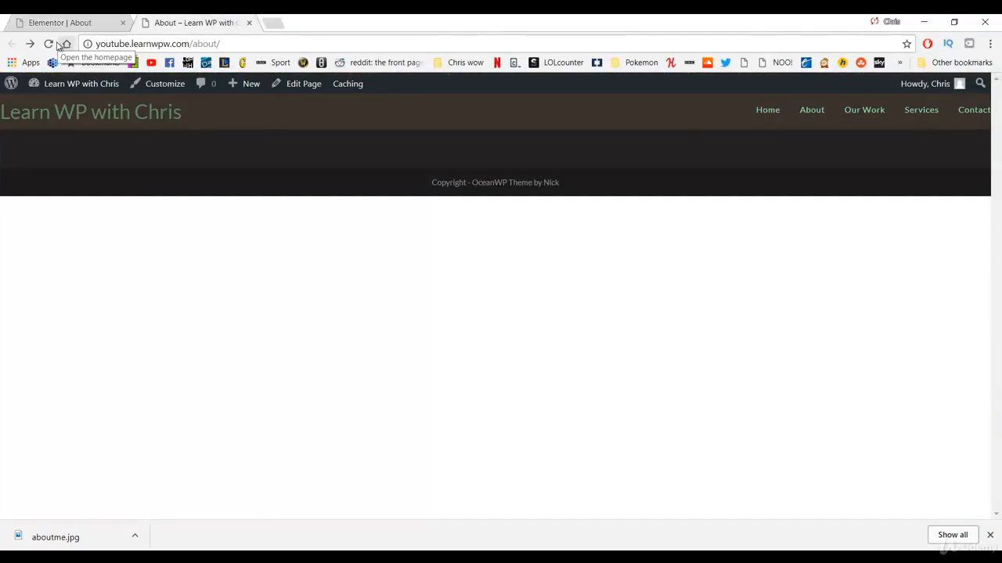
click(48, 43)
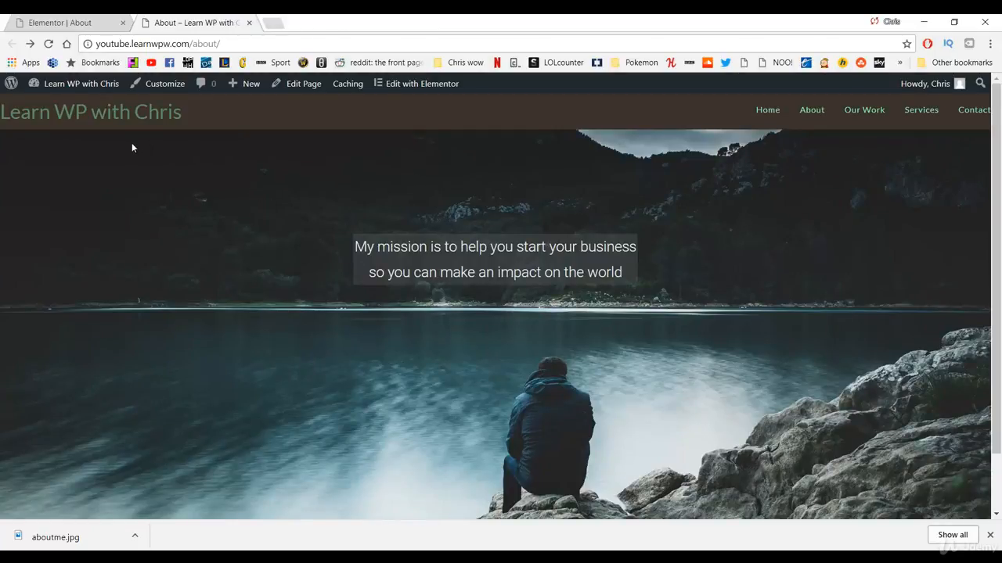
scroll(98, 197, down, 2)
scroll(96, 206, up, 2)
key(ctrl+l)
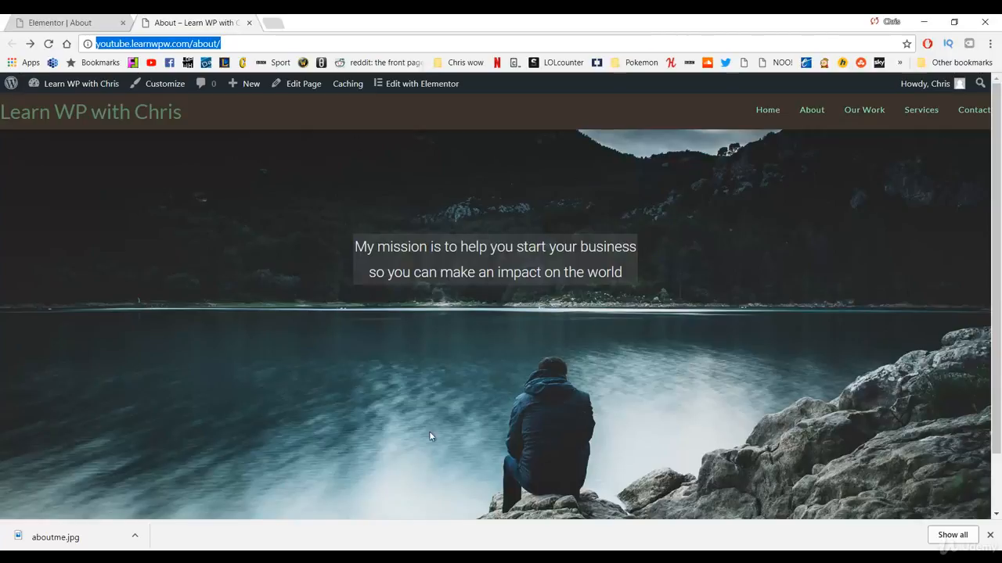
Return to the Elementor editor and add a new section with three equal columns below the hero section.
click(51, 16)
scroll(496, 237, down, 3)
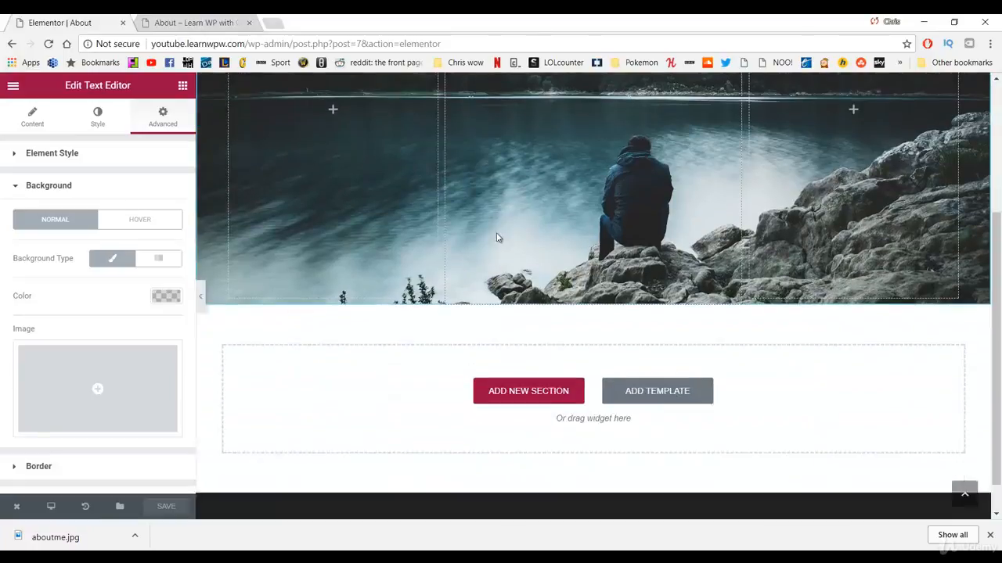
scroll(469, 244, down, 1)
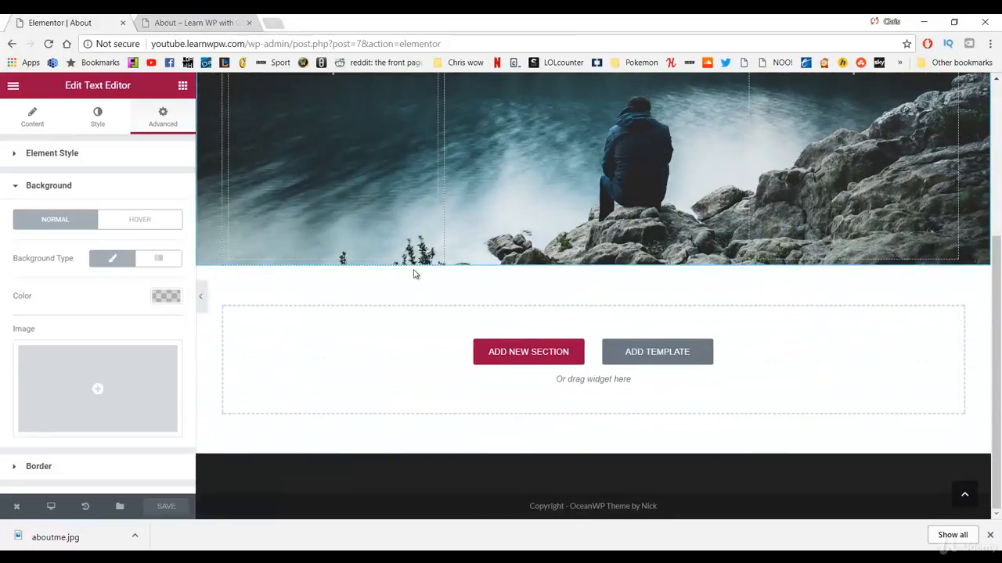
click(511, 352)
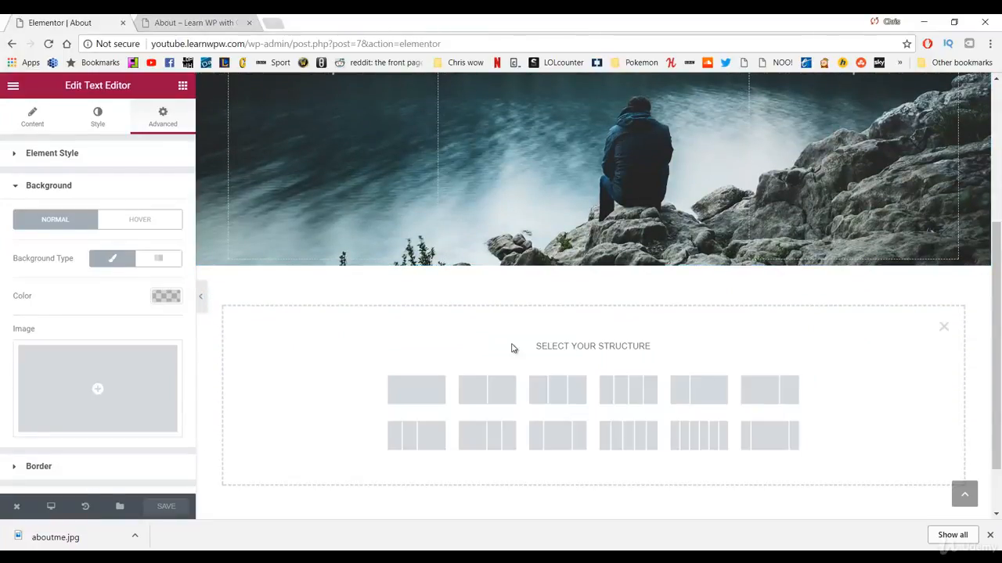
click(545, 386)
Narrow the two outer columns of the new section evenly so the middle column takes up most of the width.
scroll(432, 139, up, 2)
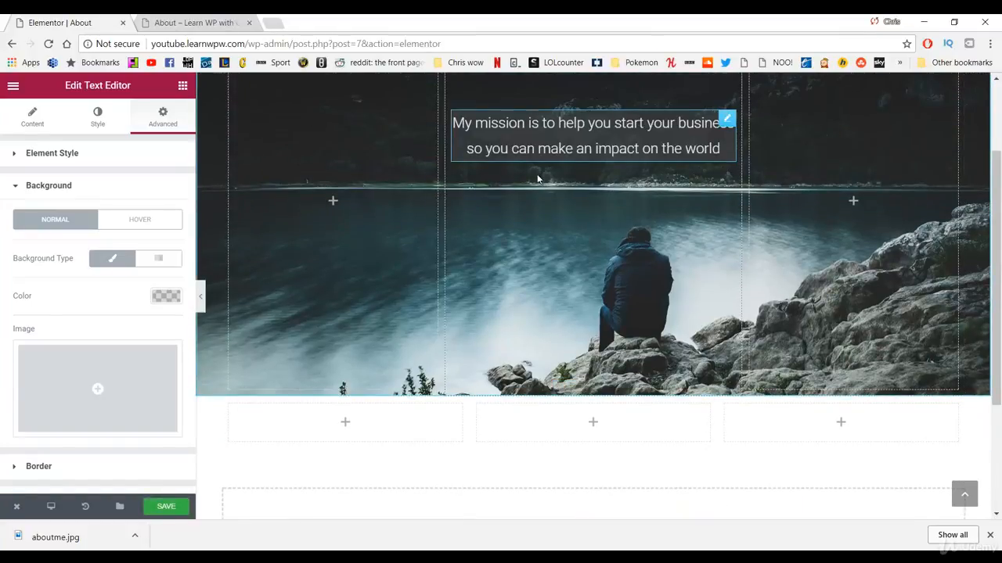
scroll(537, 180, up, 2)
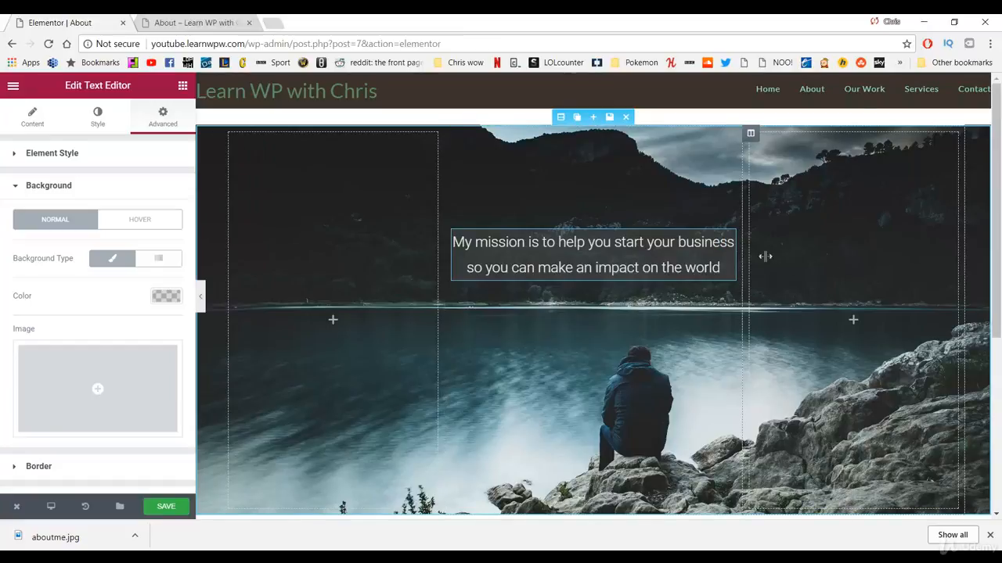
scroll(764, 255, down, 5)
scroll(613, 287, up, 1)
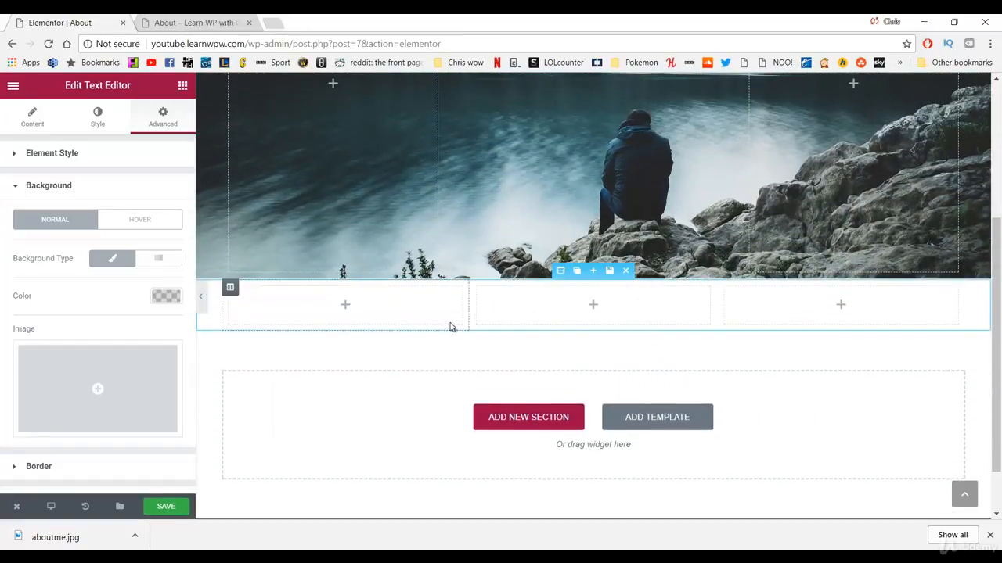
drag(468, 308, 336, 311)
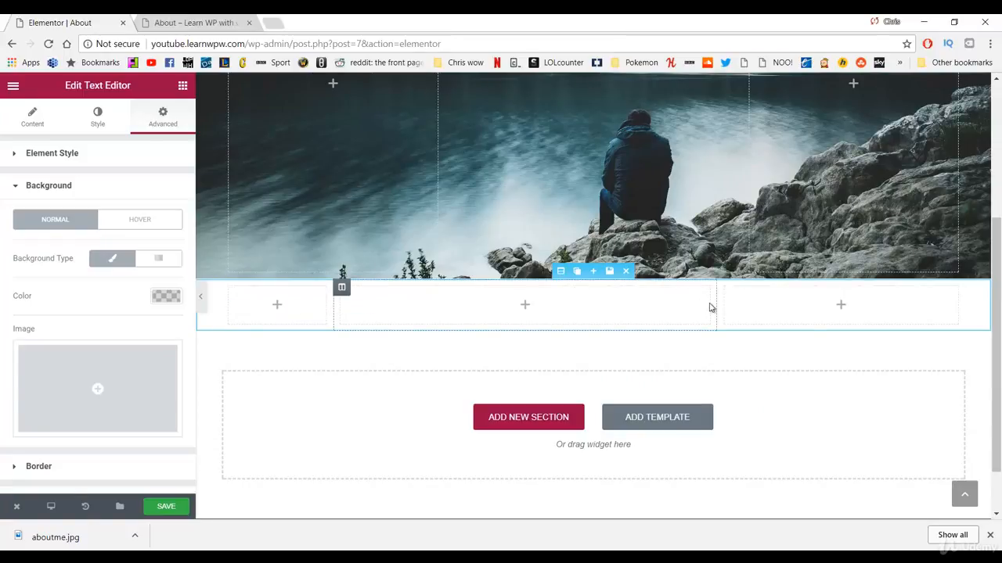
drag(717, 309, 854, 305)
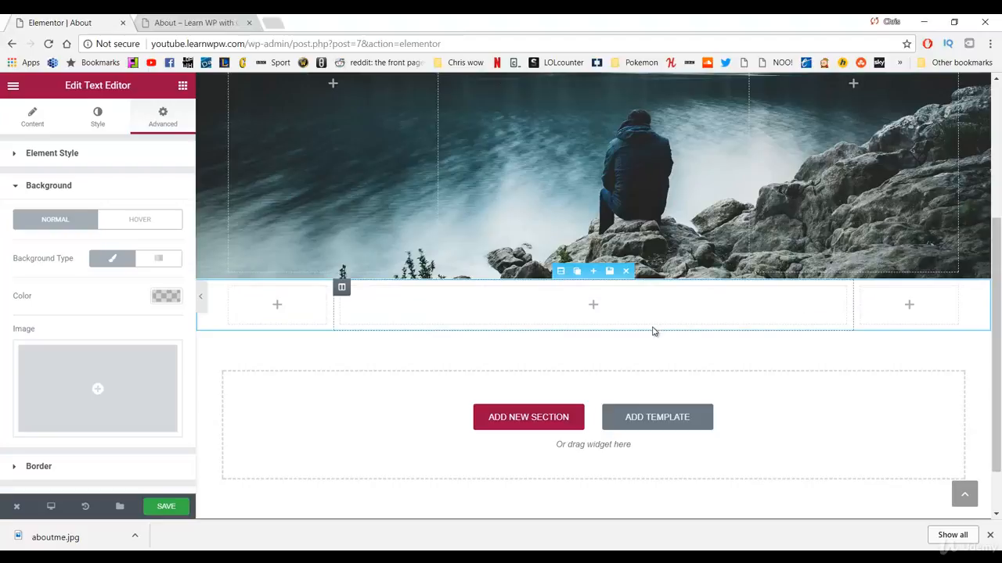
Add a text editor widget to the middle column and replace its placeholder with a thank-you introduction mentioning 30,000 views and 315 subscribers.
click(182, 86)
drag(145, 238, 519, 307)
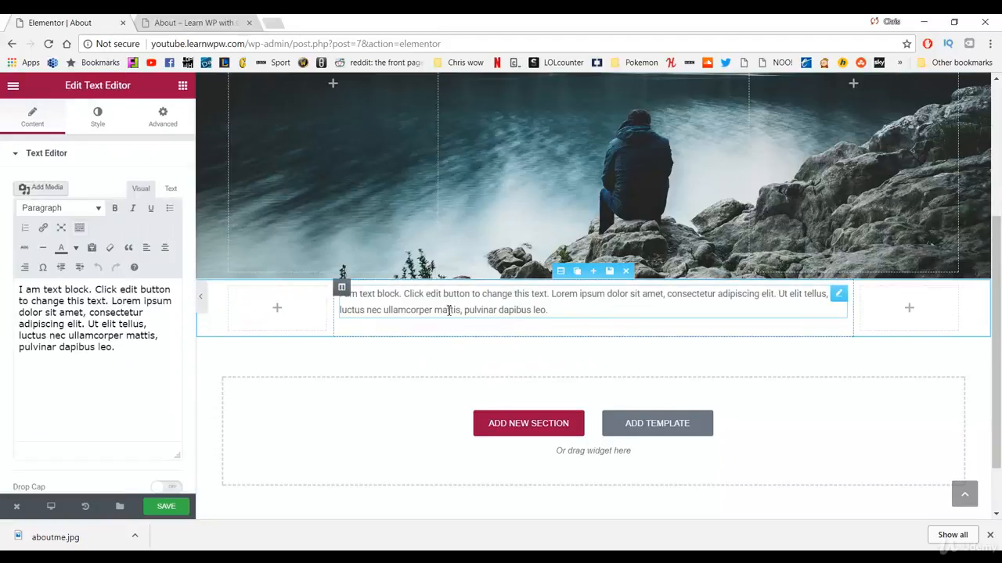
drag(150, 375, 22, 184)
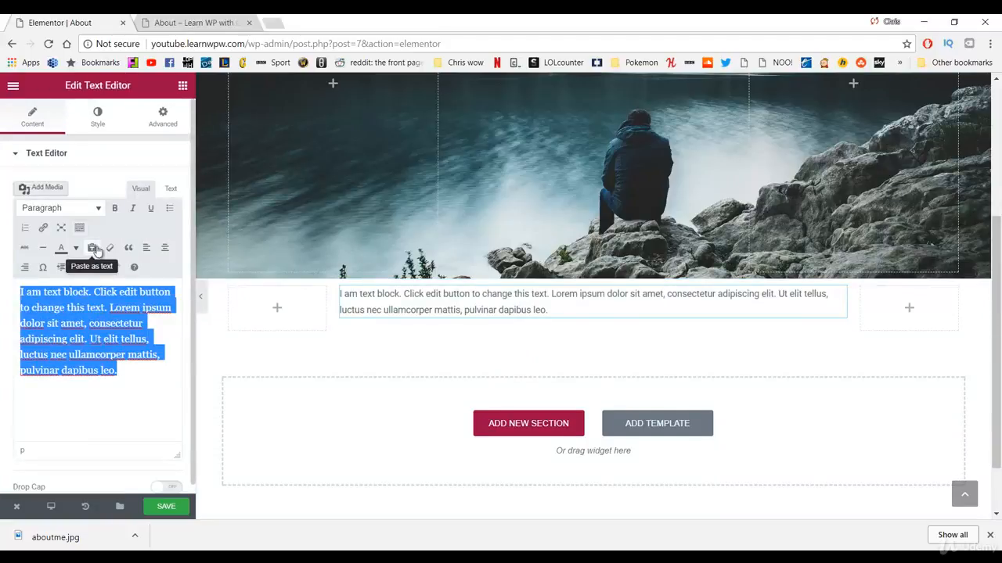
key(BackSpace)
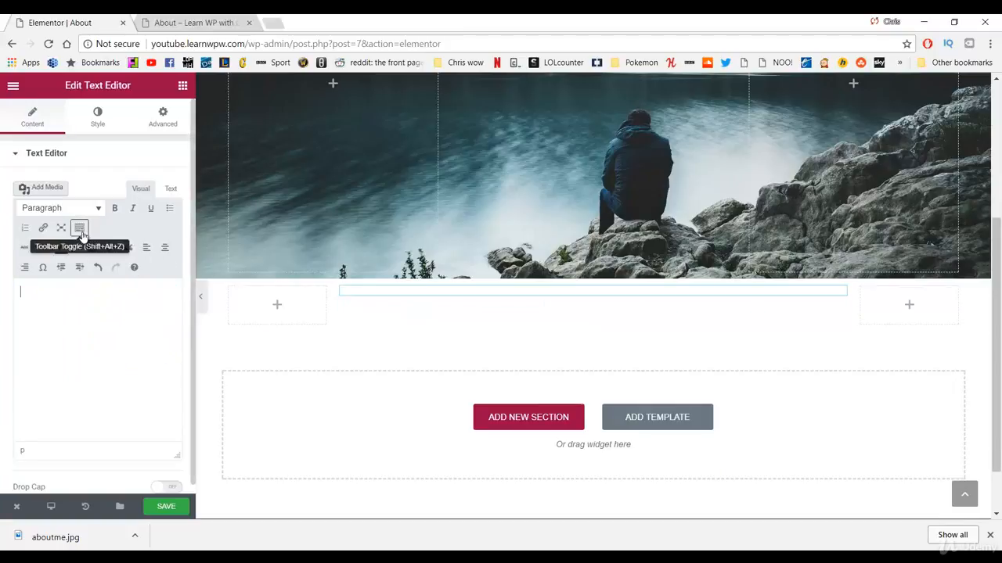
click(94, 250)
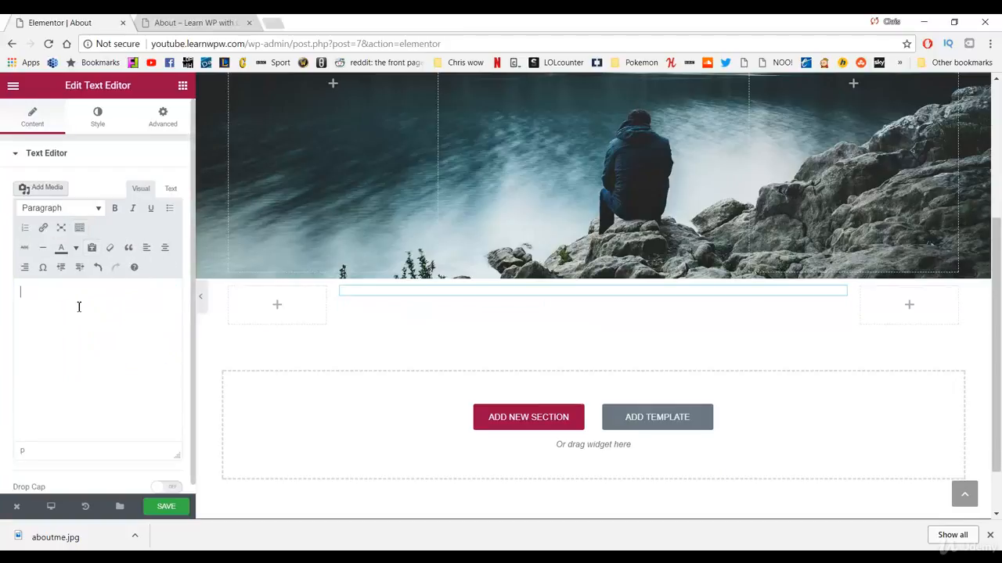
text(Hi, my name is Chris from Learn WP with Chris, and i am so grateful to help so many people succeed with 30,000 views and 315 subscribers and growing. All i can say is "Thank You".)
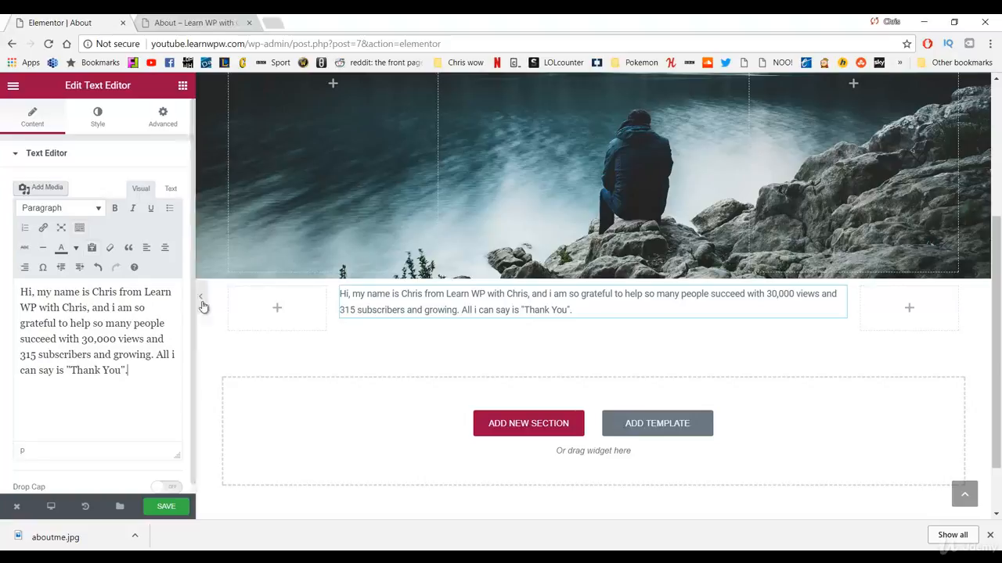
Center the introduction text, both in its paragraph formatting and in the widget's alignment setting.
key(ctrl+a)
click(165, 247)
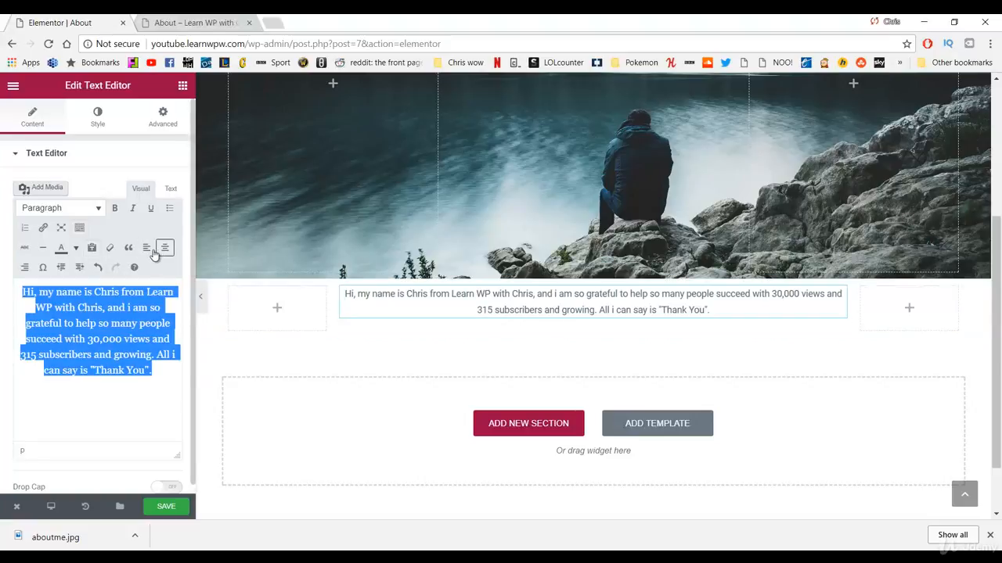
click(99, 120)
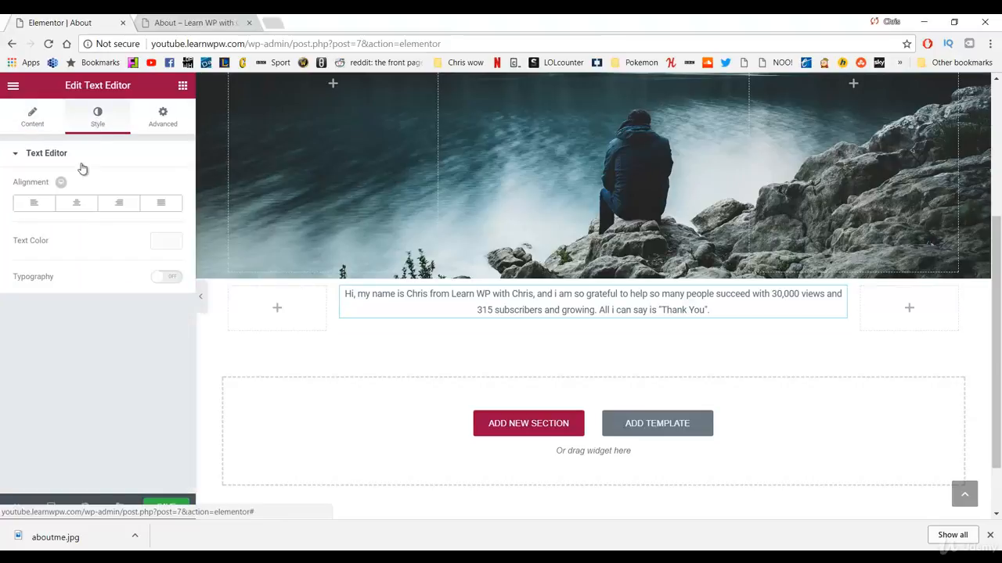
click(79, 207)
Set the introduction's text color to grey #707070.
click(166, 241)
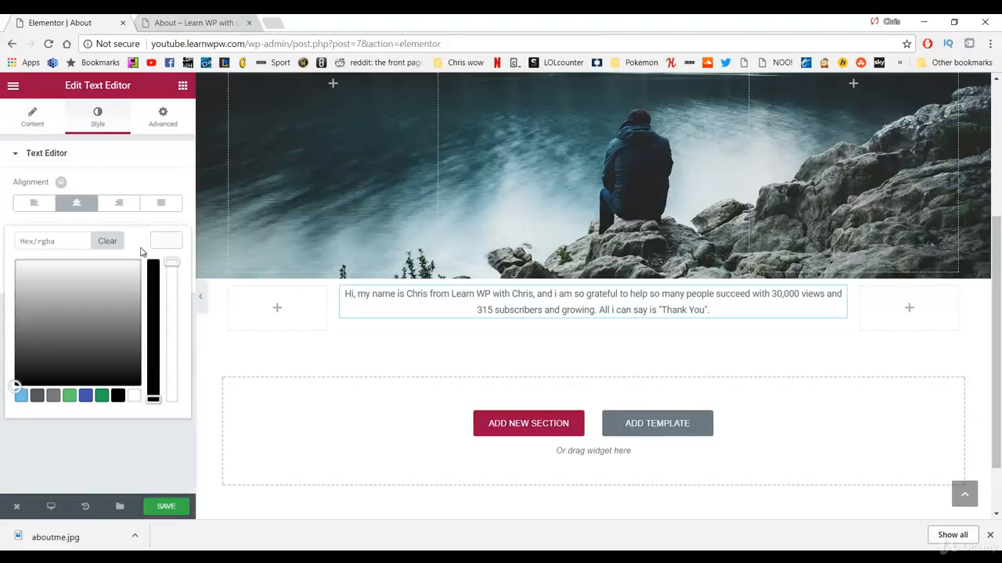
drag(44, 277, 25, 314)
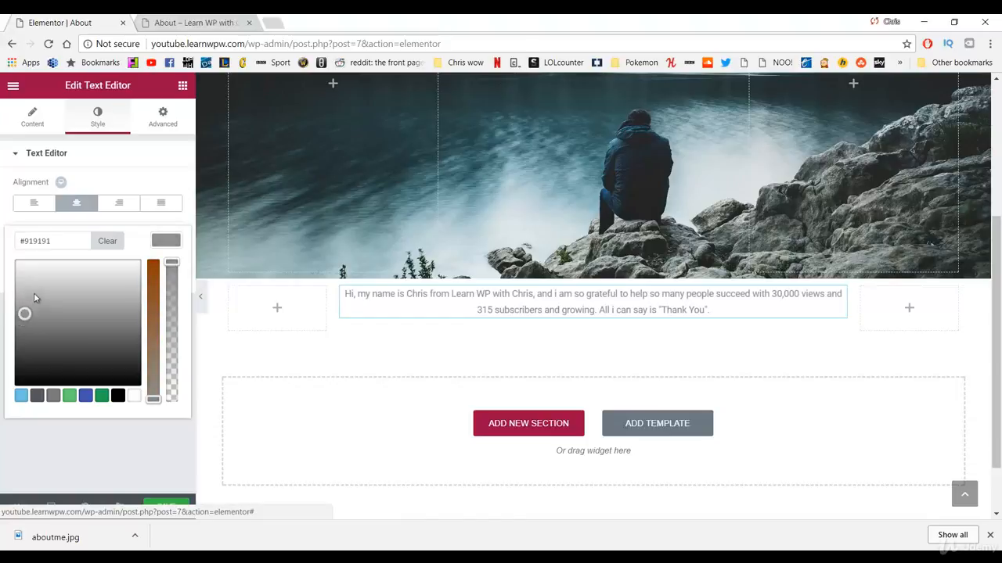
drag(51, 241, 11, 246)
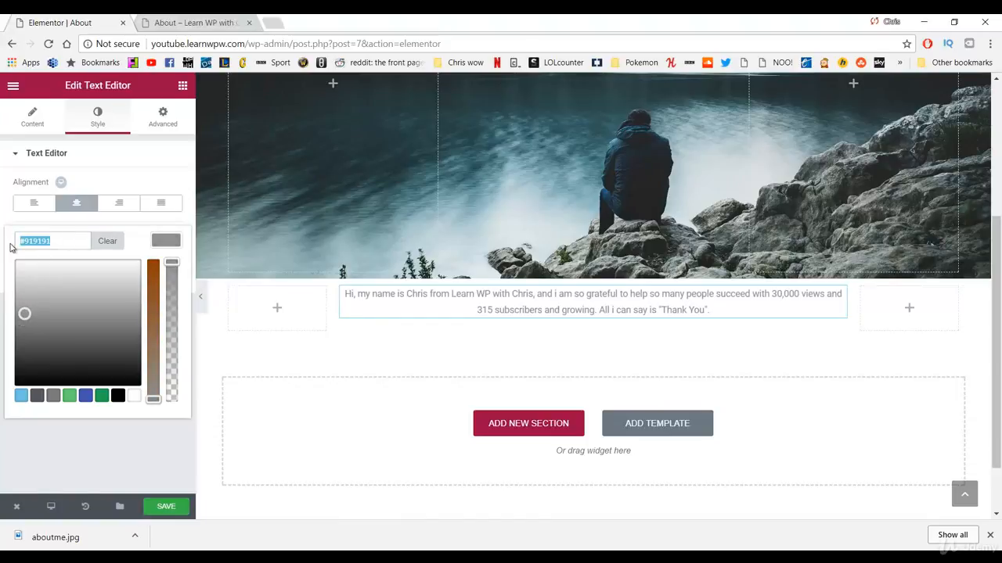
text(#707070)
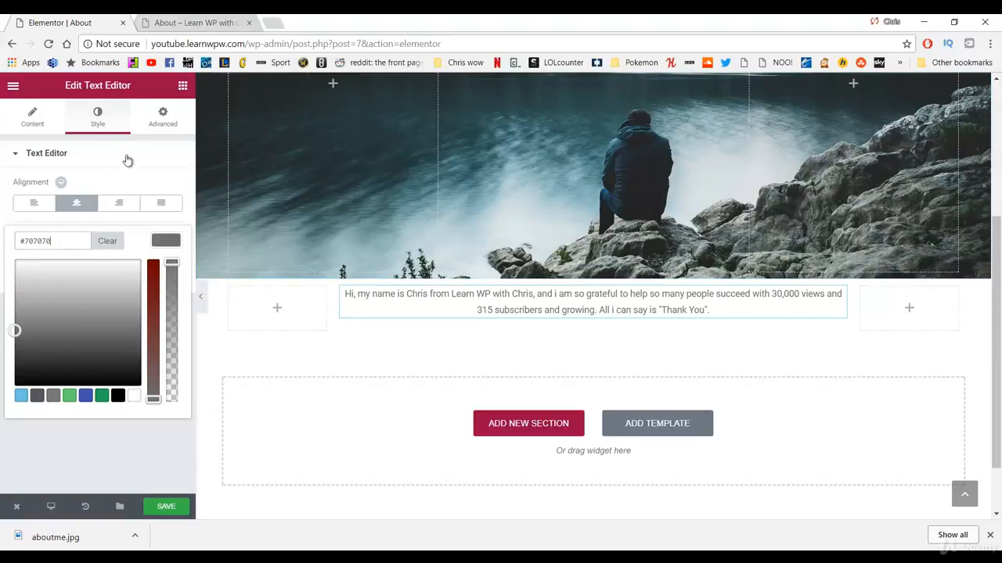
click(162, 123)
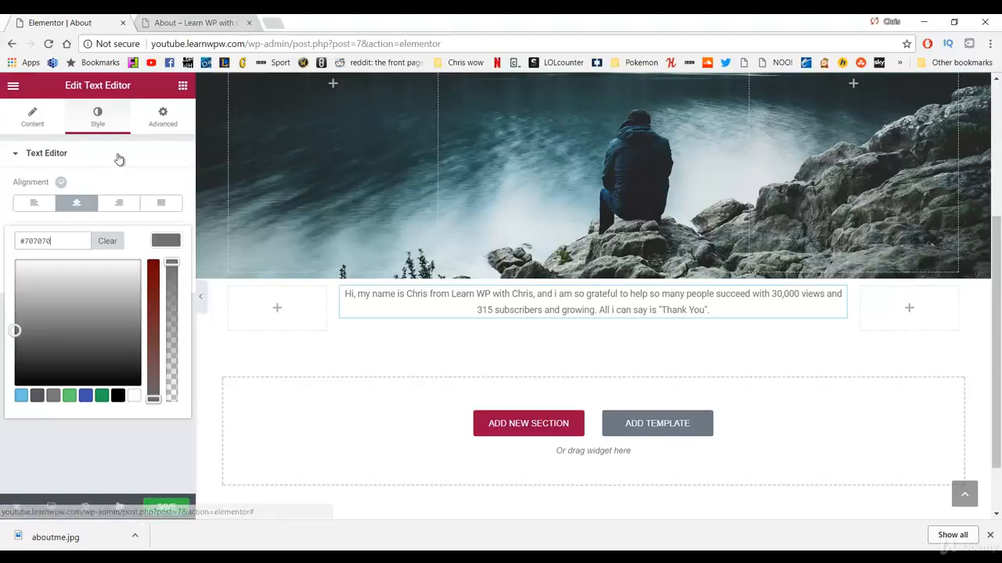
click(110, 121)
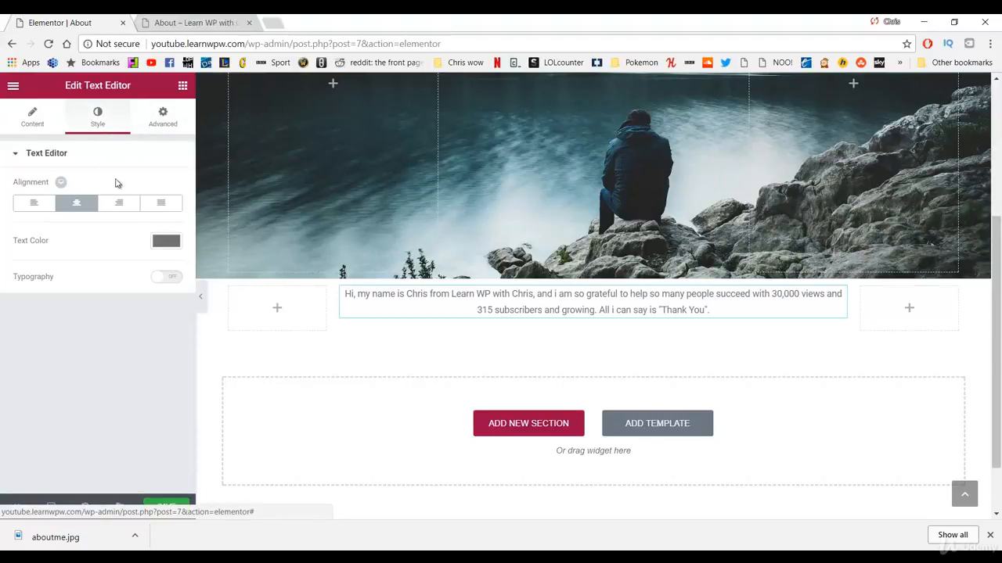
Enable custom typography for the introduction text and set its size to 23 px and weight to 300.
click(167, 278)
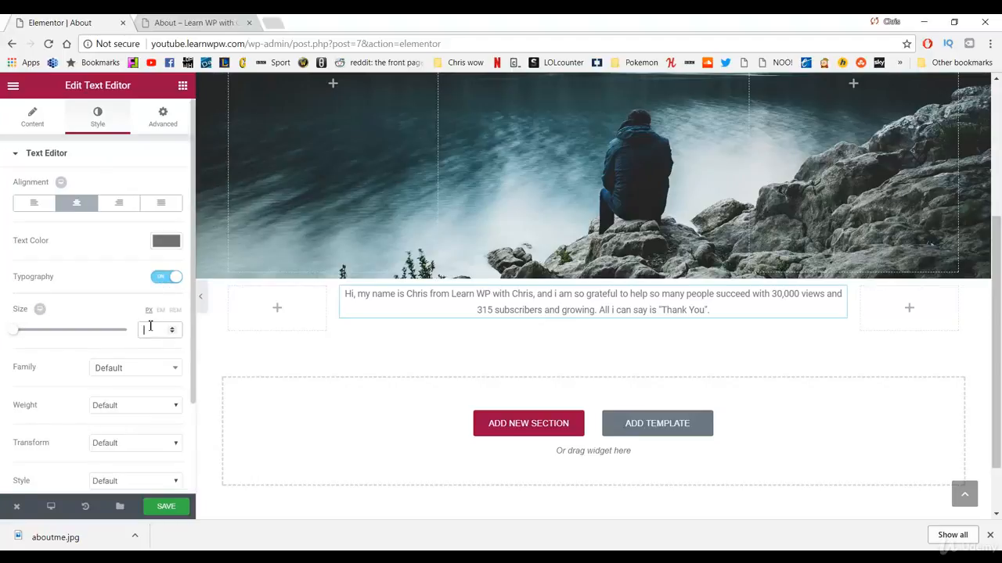
text(20)
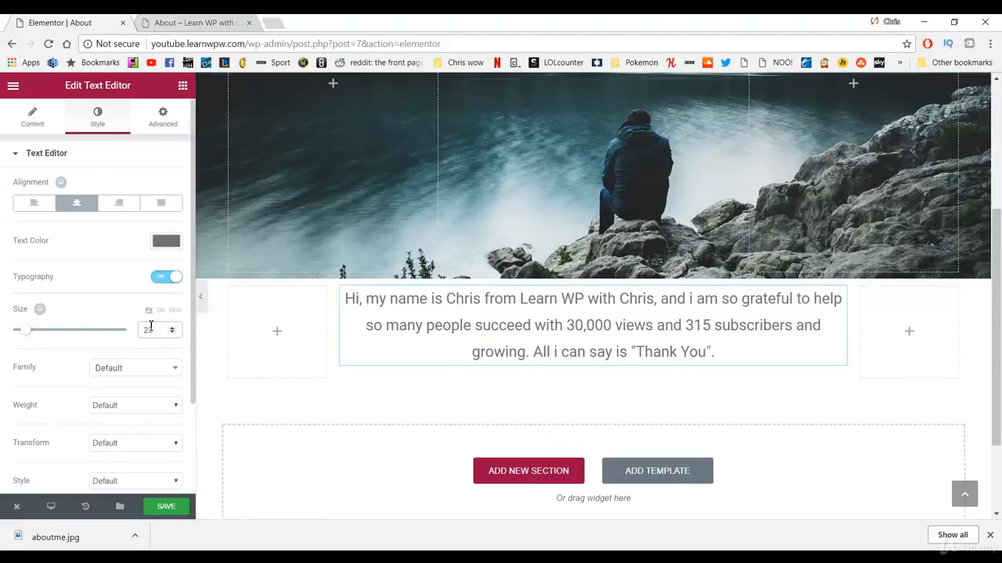
click(141, 407)
click(133, 442)
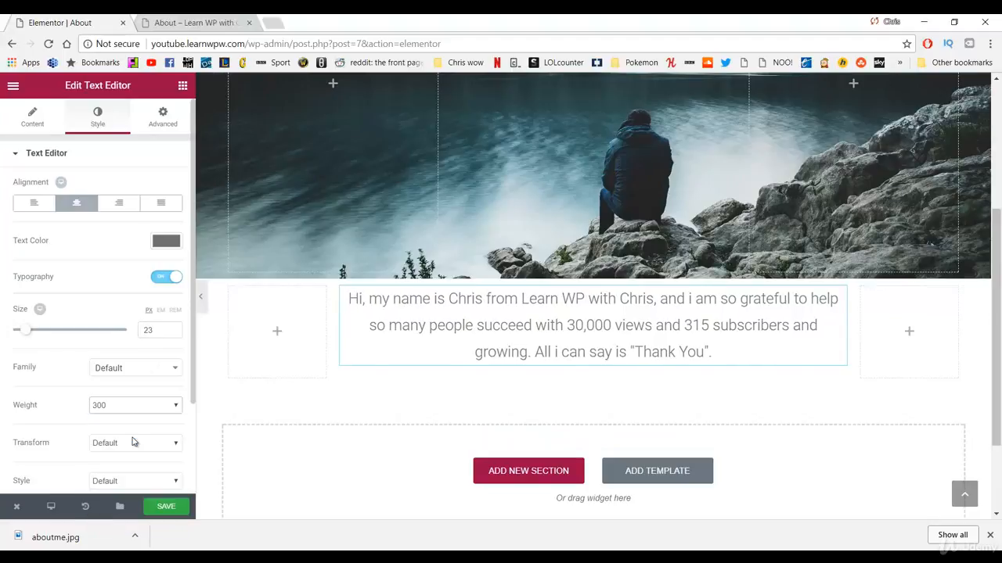
scroll(127, 383, down, 3)
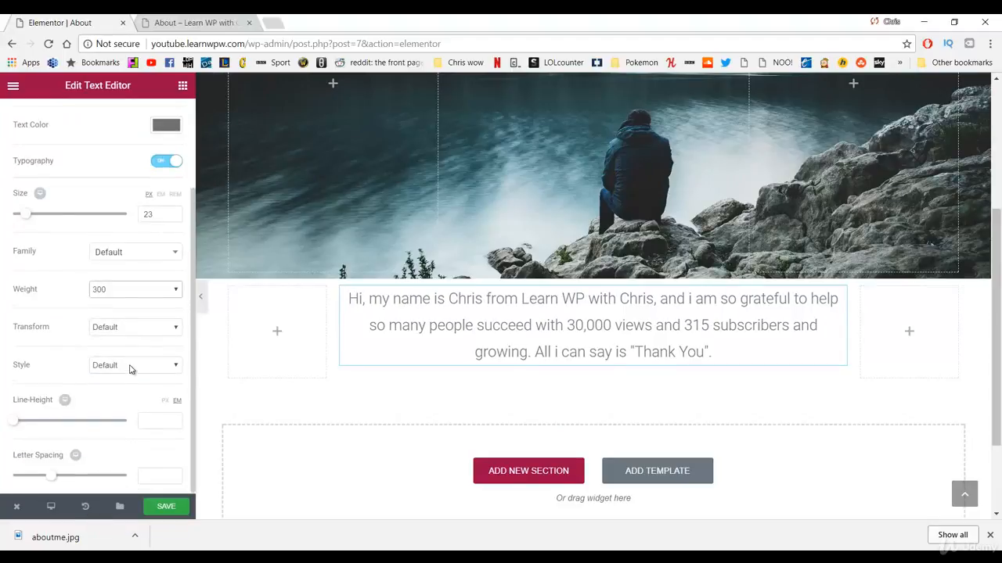
scroll(130, 369, up, 3)
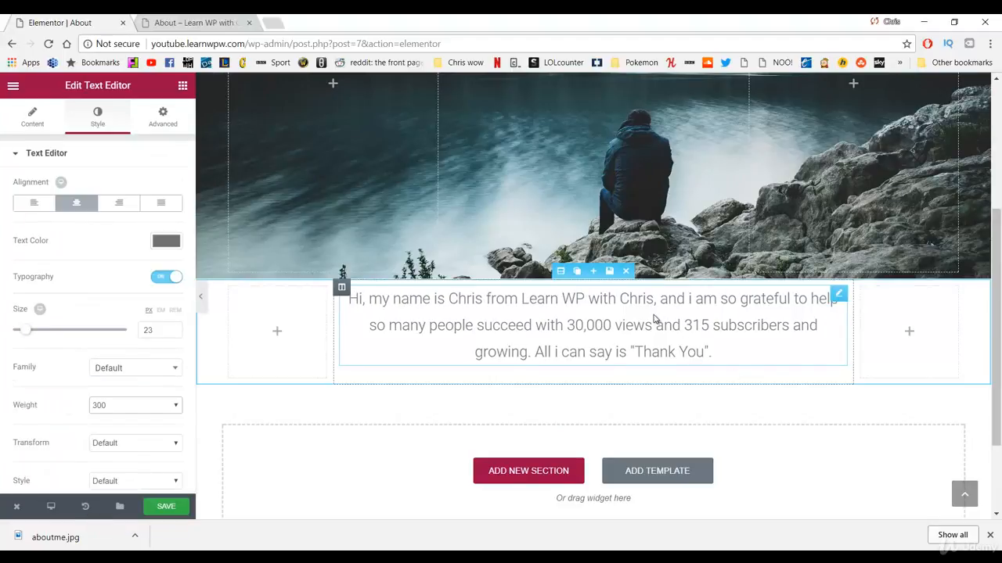
Unlink the introduction widget's margins and set both the top and bottom margins to 100 px.
click(162, 116)
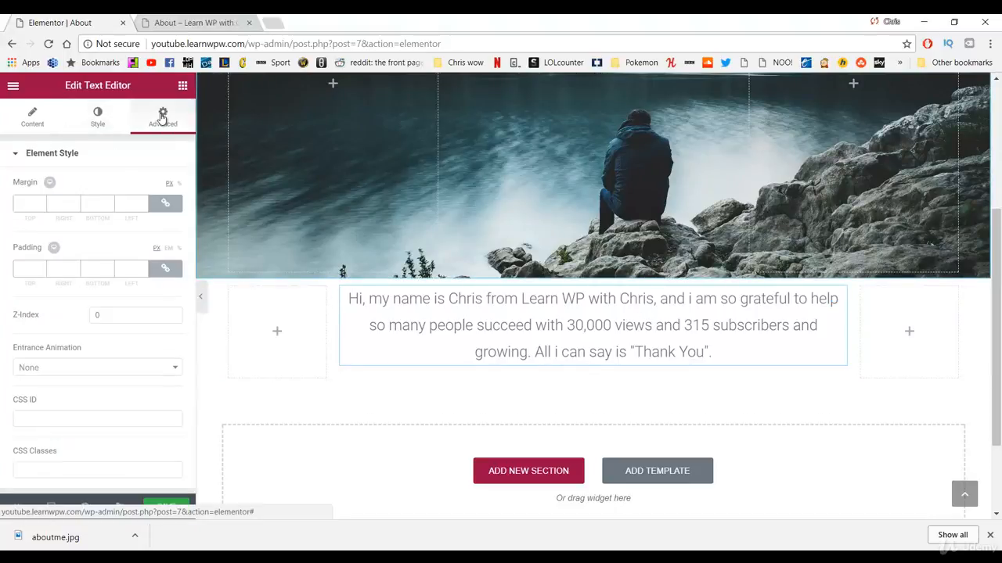
click(165, 204)
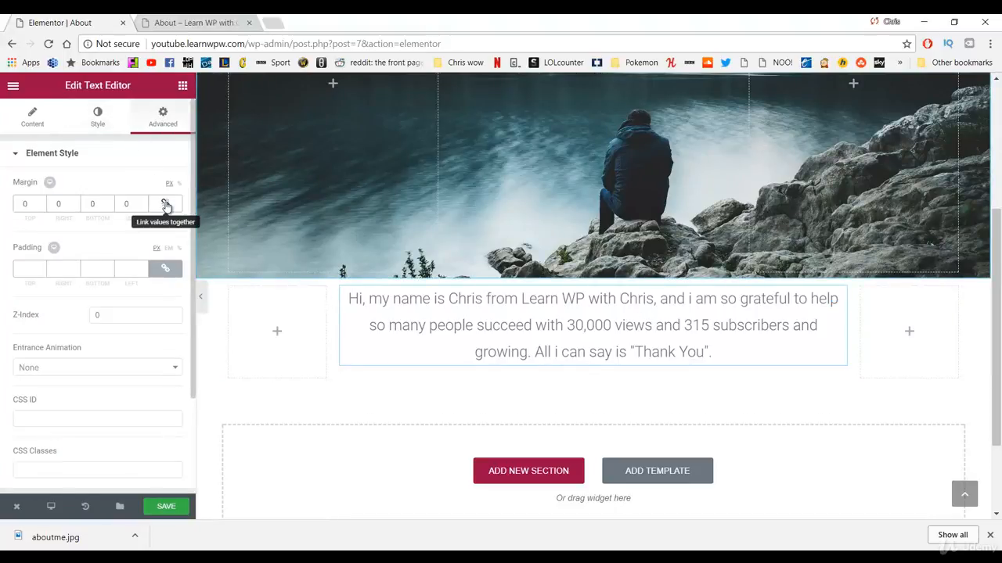
click(28, 204)
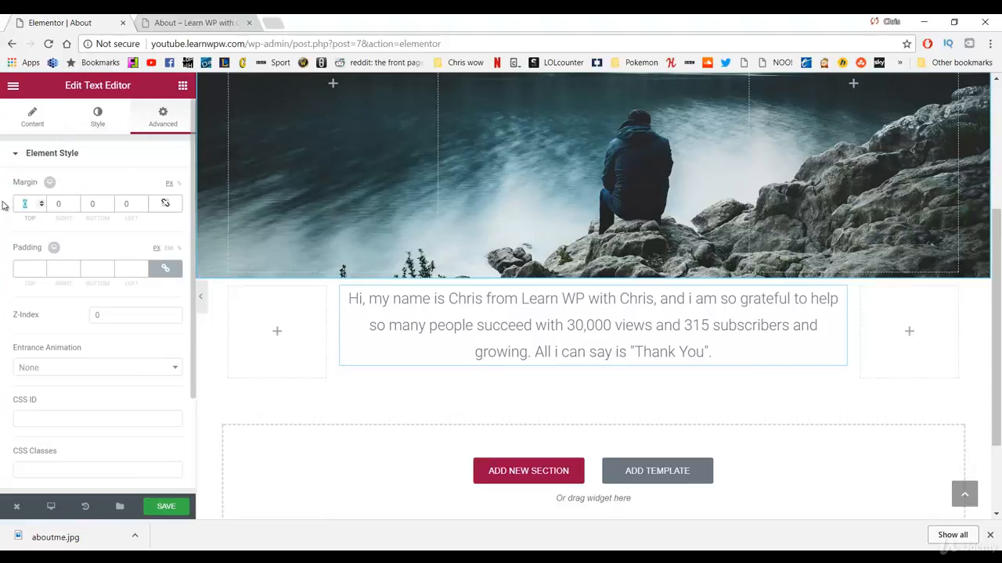
text(100)
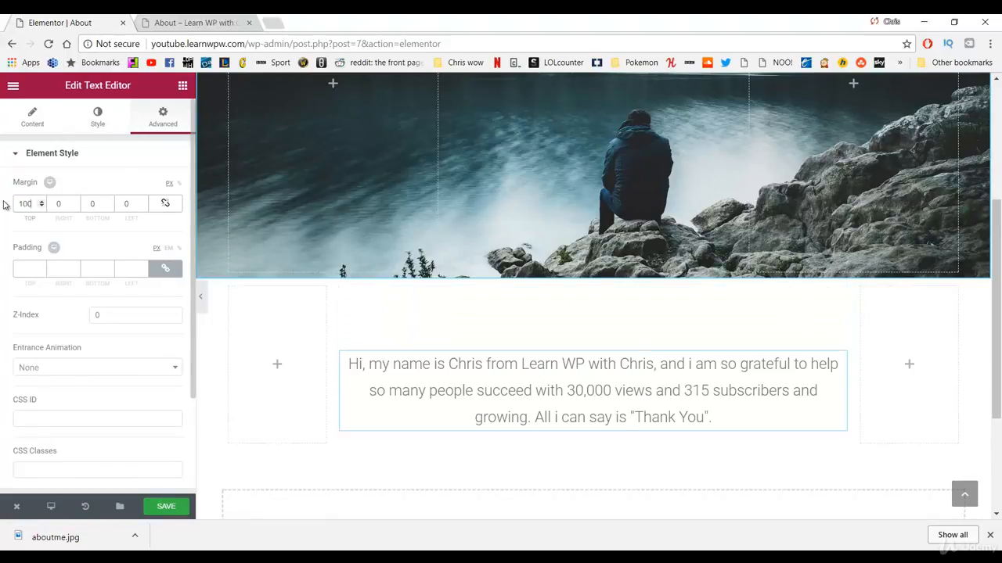
click(95, 205)
text(100)
scroll(311, 258, down, 2)
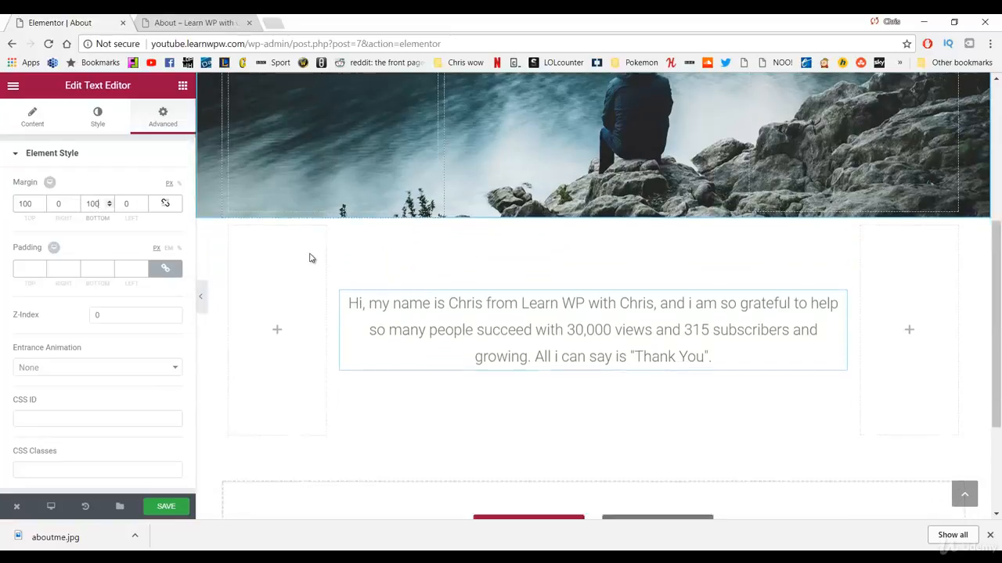
scroll(310, 257, up, 3)
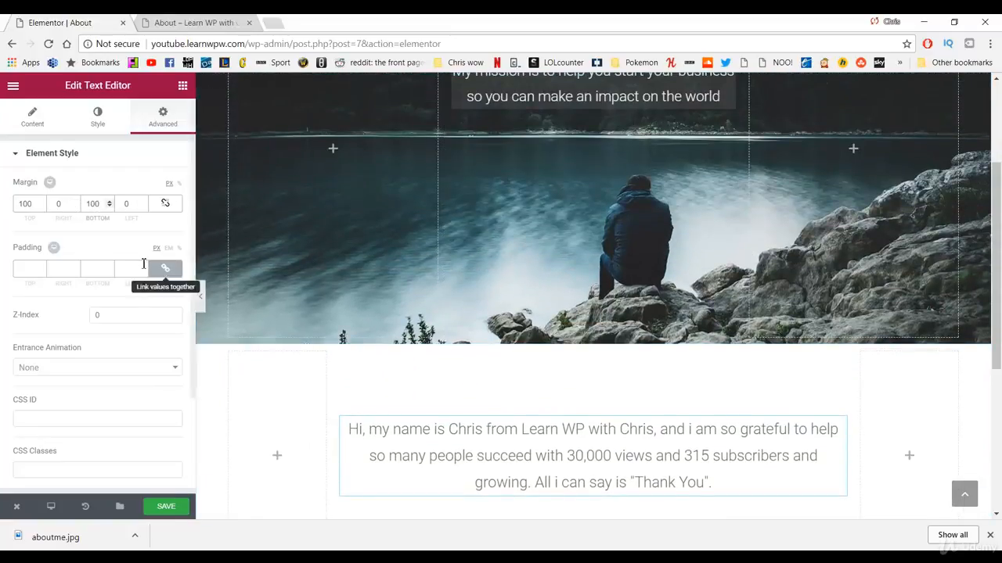
Save the page and open the live About page to check the hero and introduction sections.
click(167, 503)
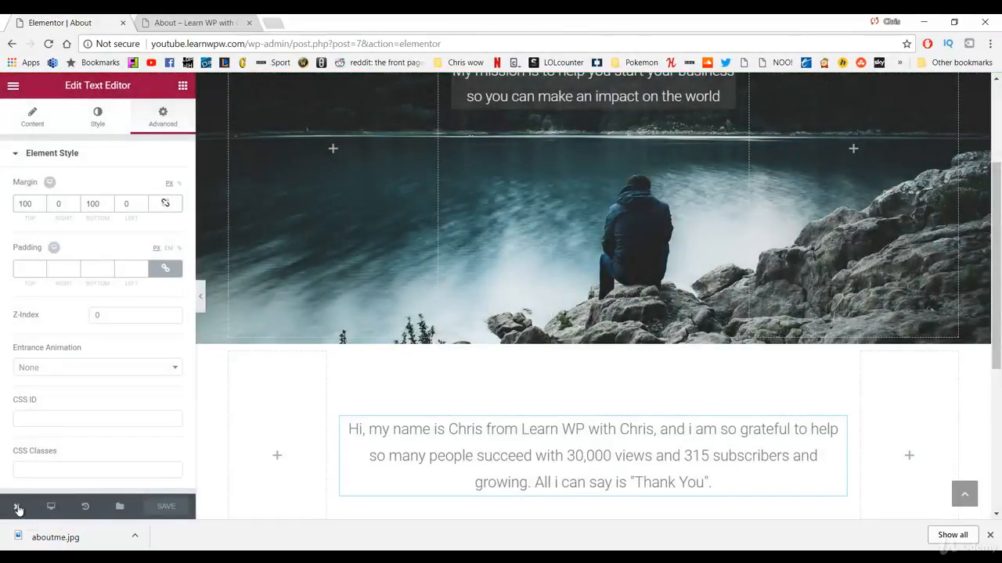
mouse_move(17, 509)
click(49, 450)
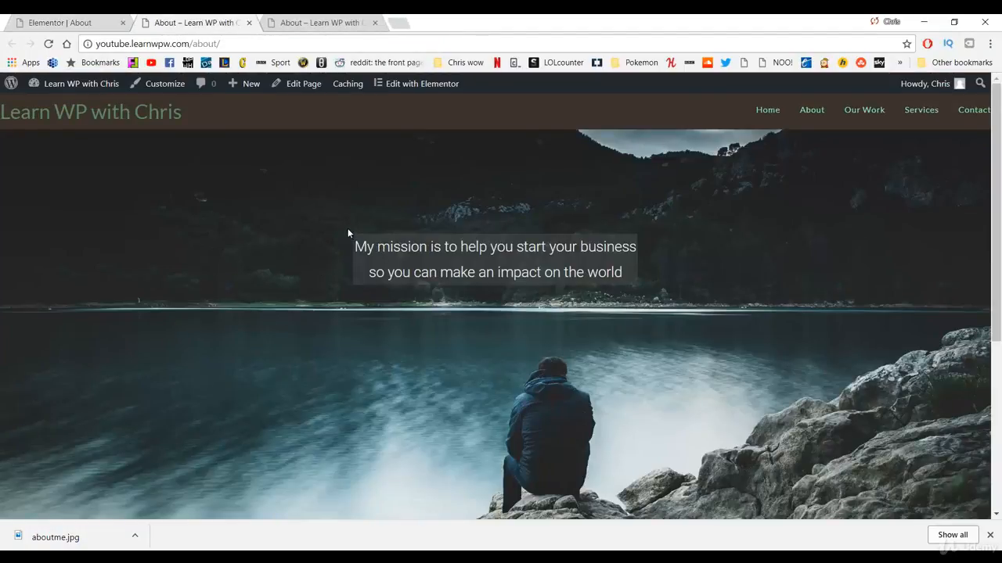
scroll(348, 233, down, 5)
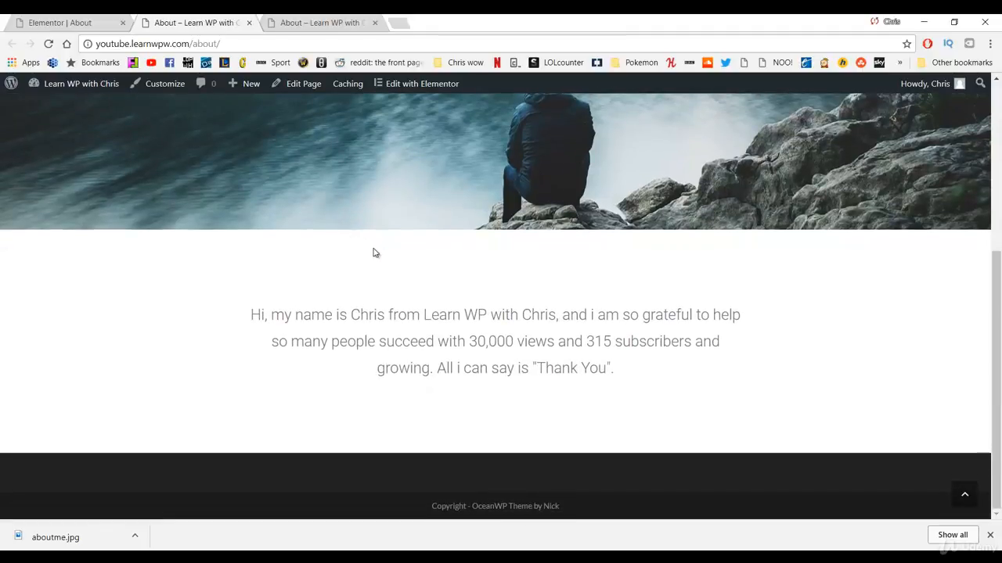
scroll(376, 252, up, 5)
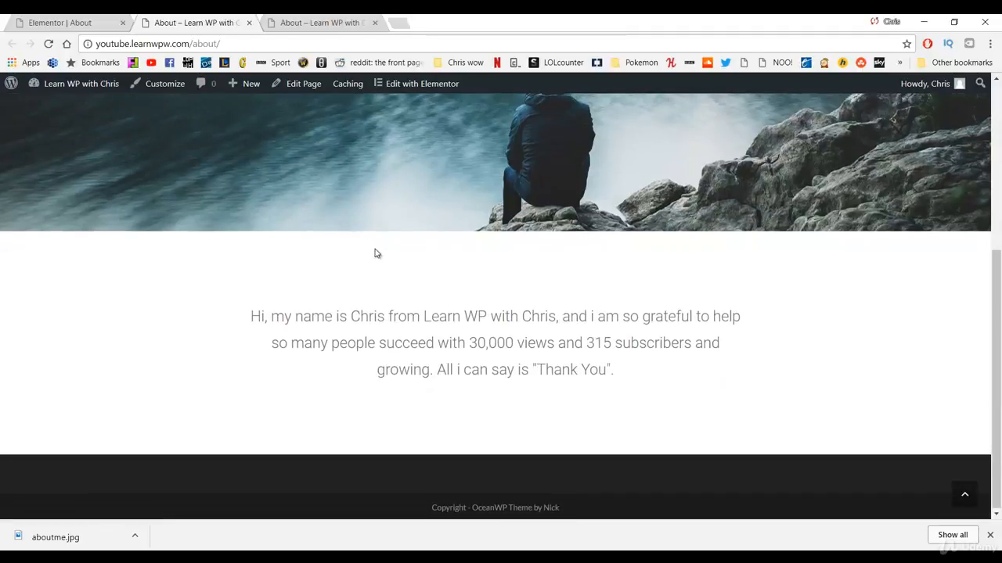
key(ctrl+Tab)
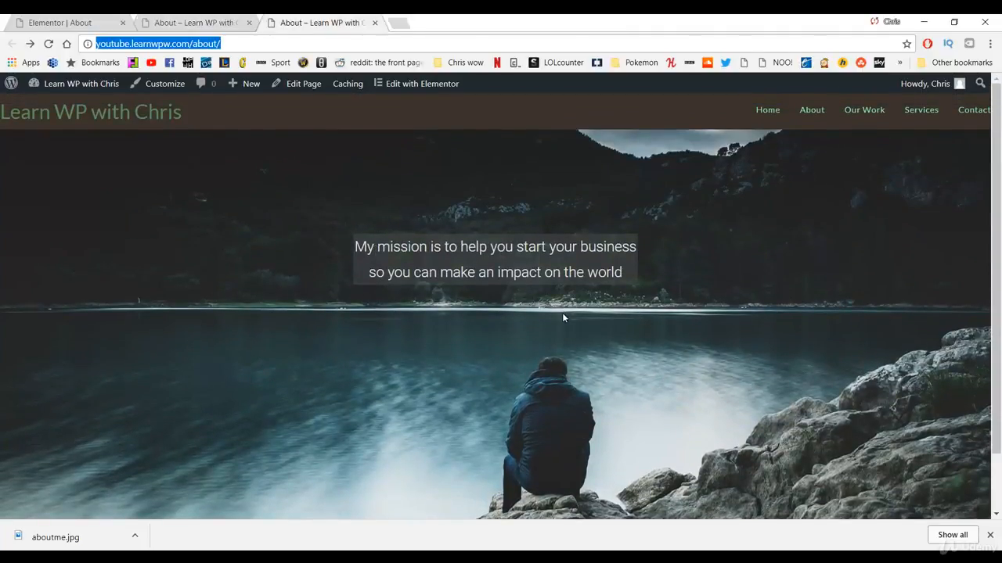
scroll(556, 328, down, 2)
scroll(547, 336, up, 2)
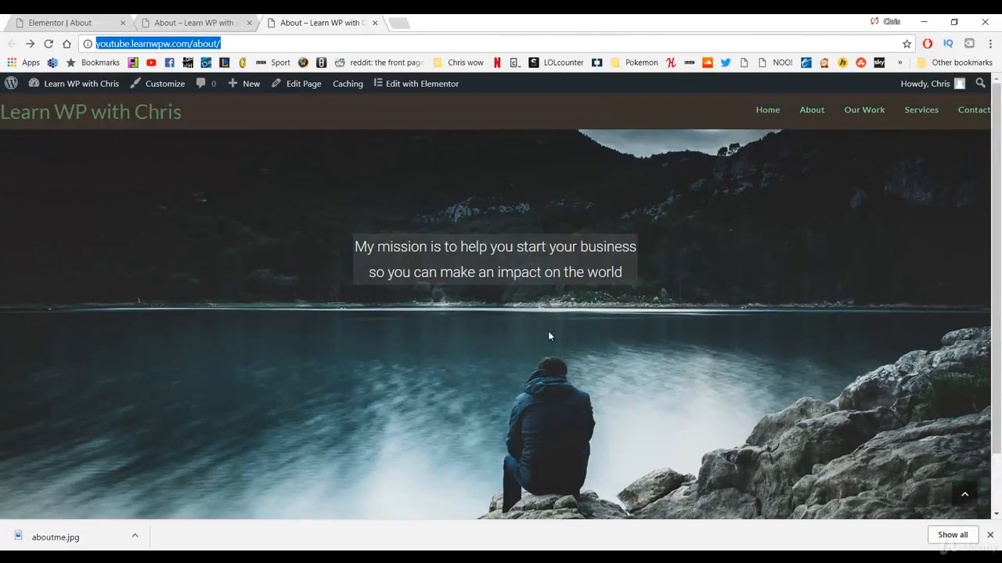
Return to the Elementor editor and add a section with three equal columns below the introduction text.
click(173, 25)
scroll(399, 235, down, 3)
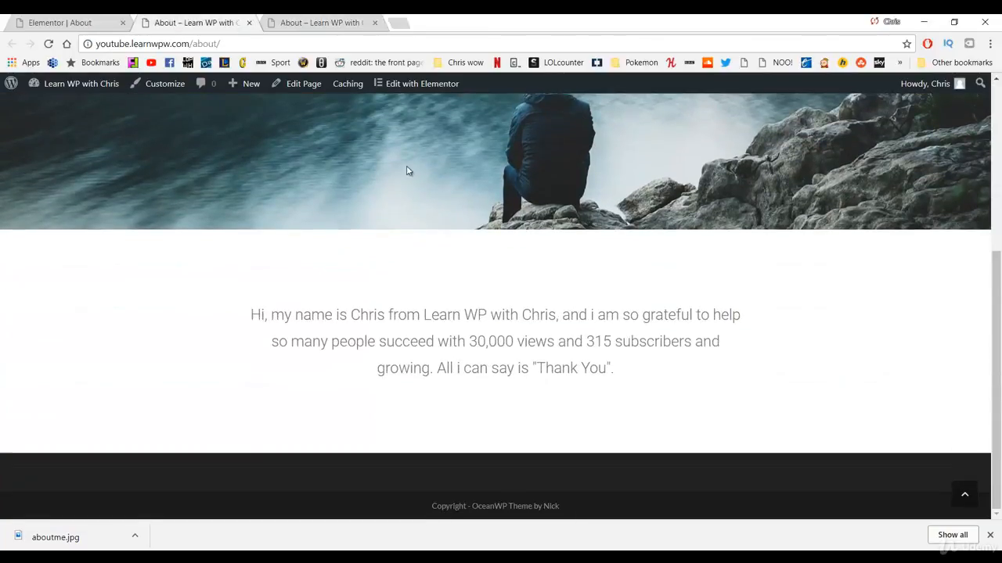
scroll(406, 170, up, 3)
scroll(450, 266, down, 1)
click(73, 17)
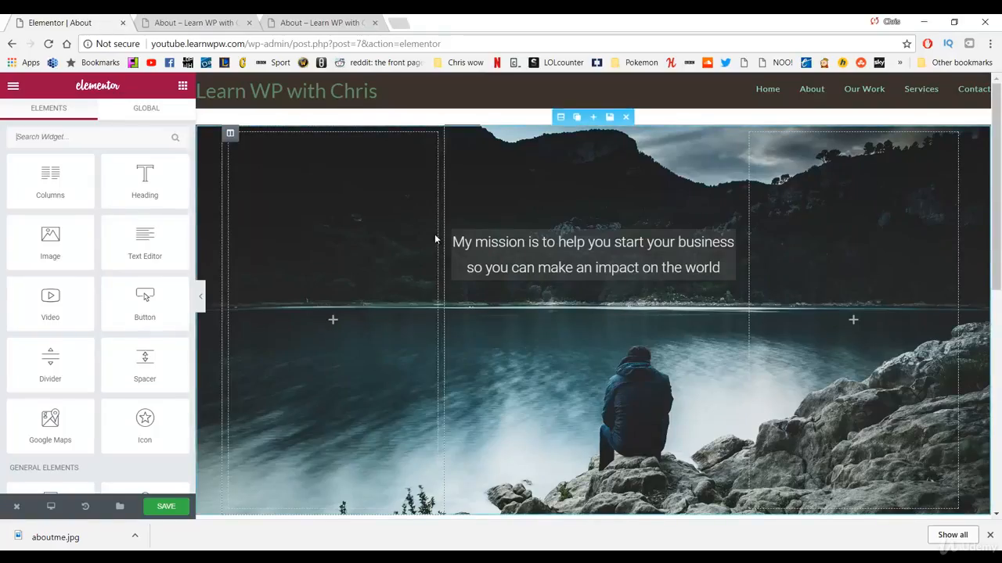
scroll(437, 238, down, 5)
scroll(437, 239, down, 2)
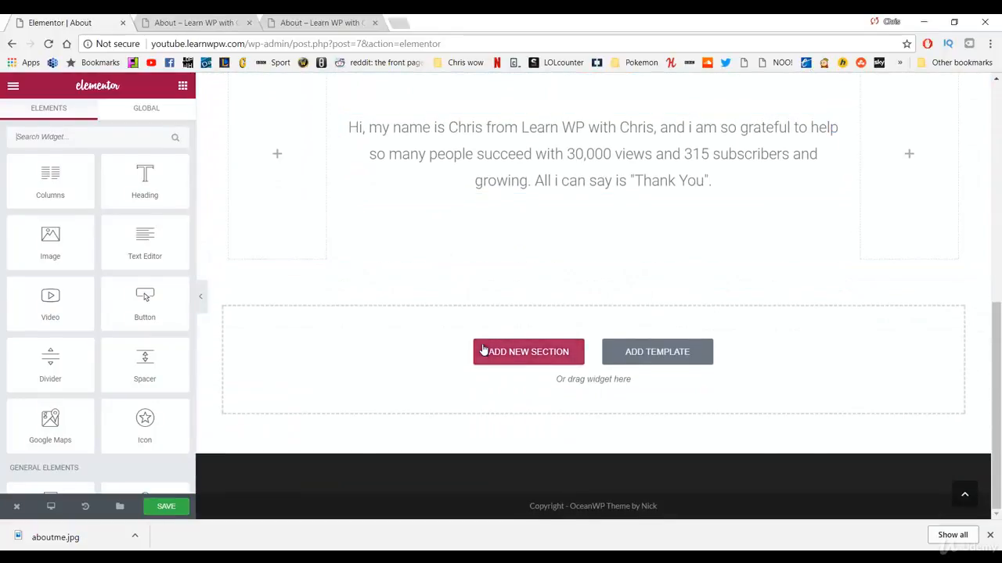
click(493, 354)
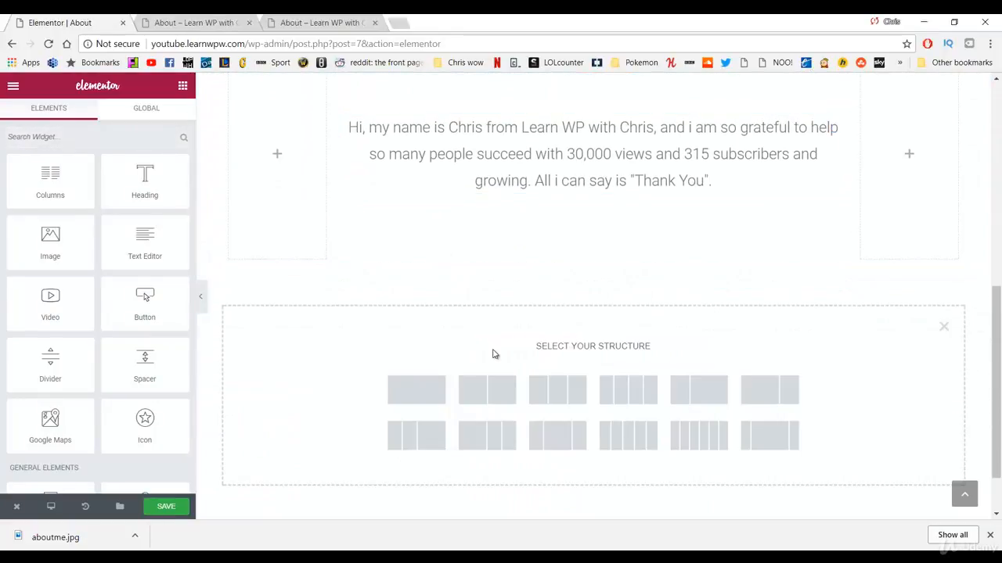
click(546, 397)
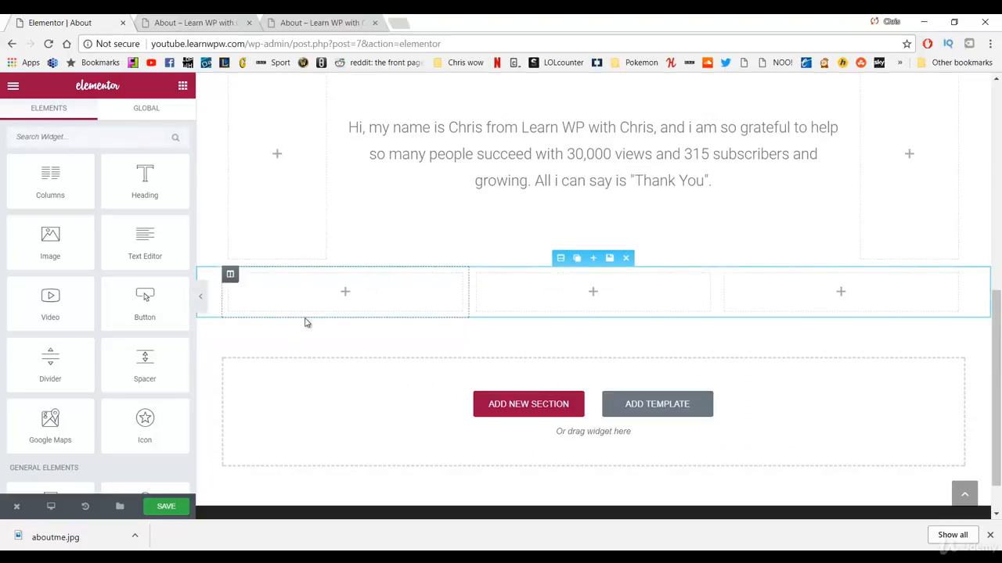
Give the new section's first column a classic background using dog.jpg from the media library.
mouse_move(233, 277)
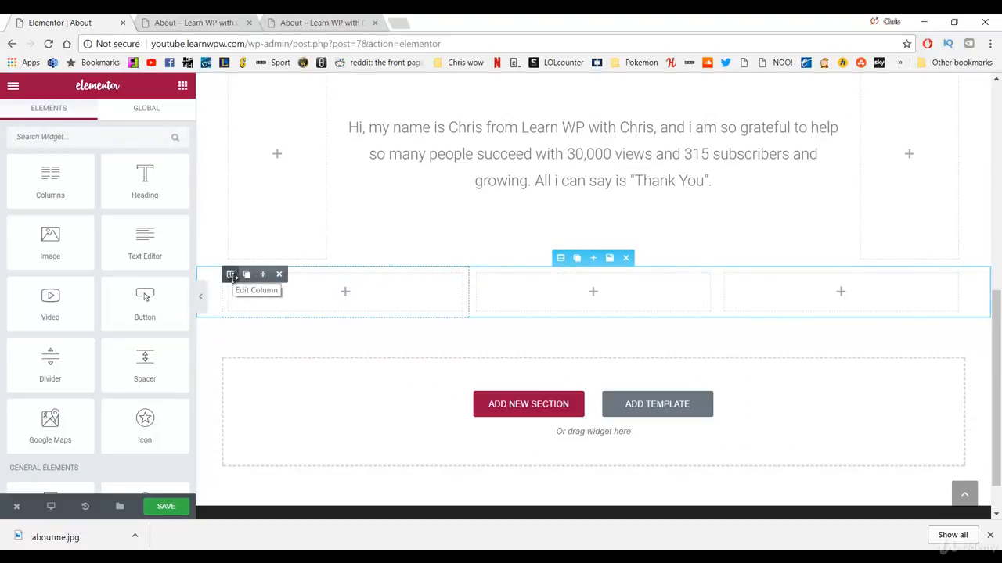
click(230, 275)
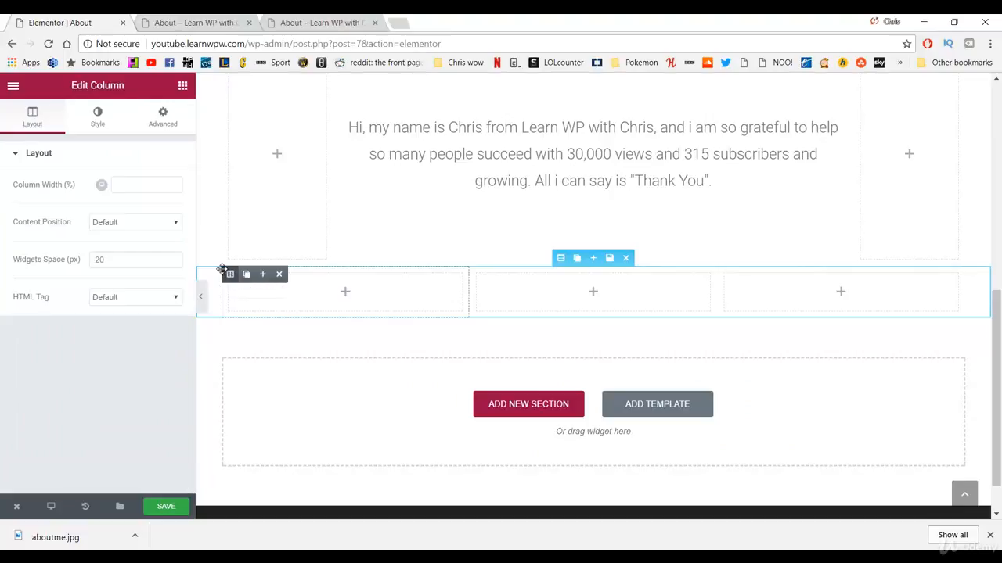
click(100, 116)
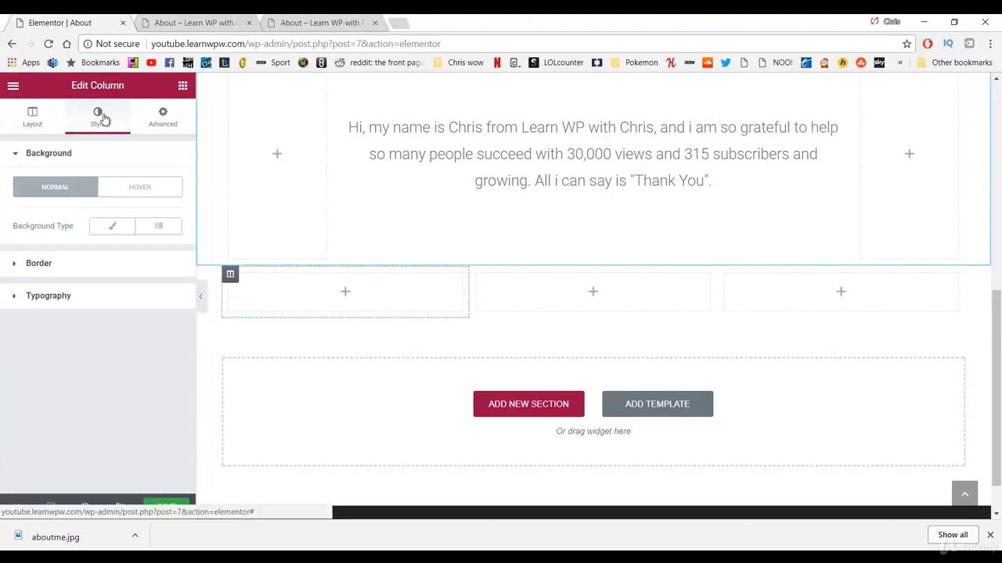
click(107, 229)
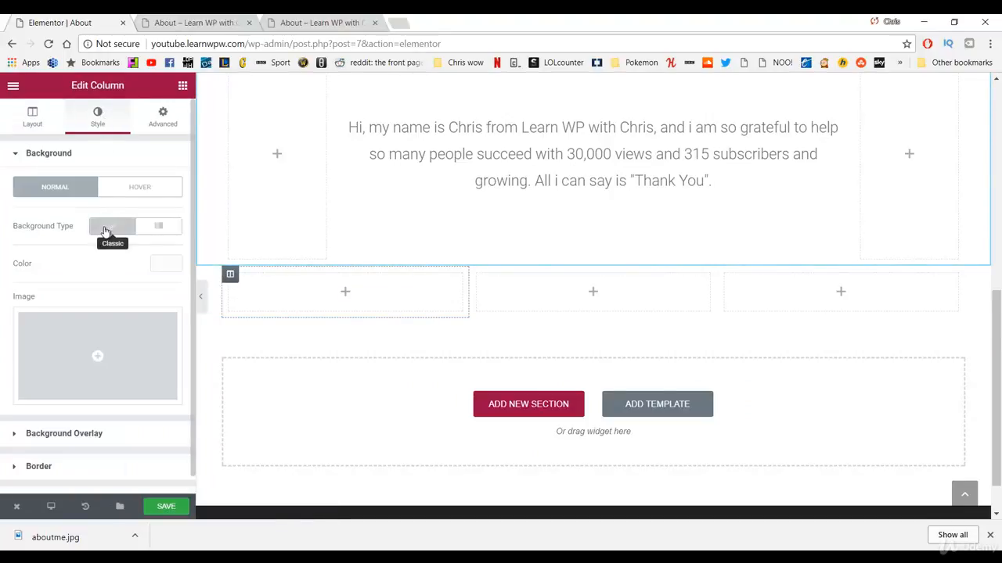
click(89, 346)
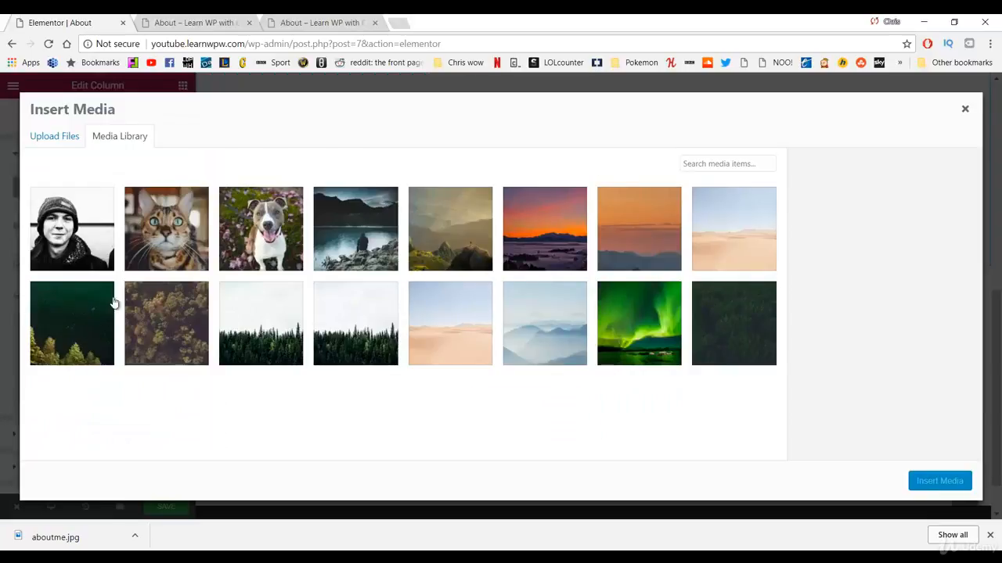
click(244, 216)
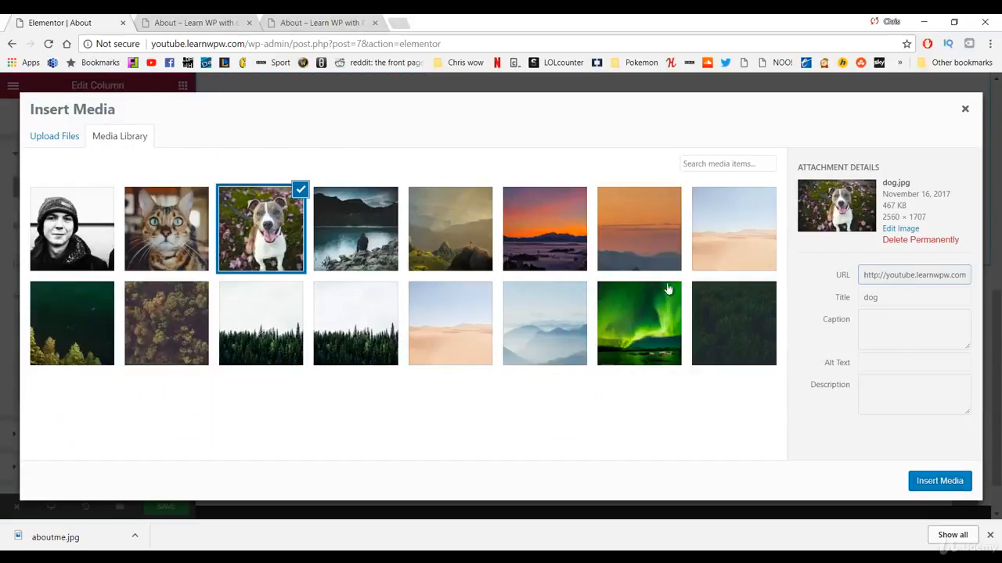
click(928, 479)
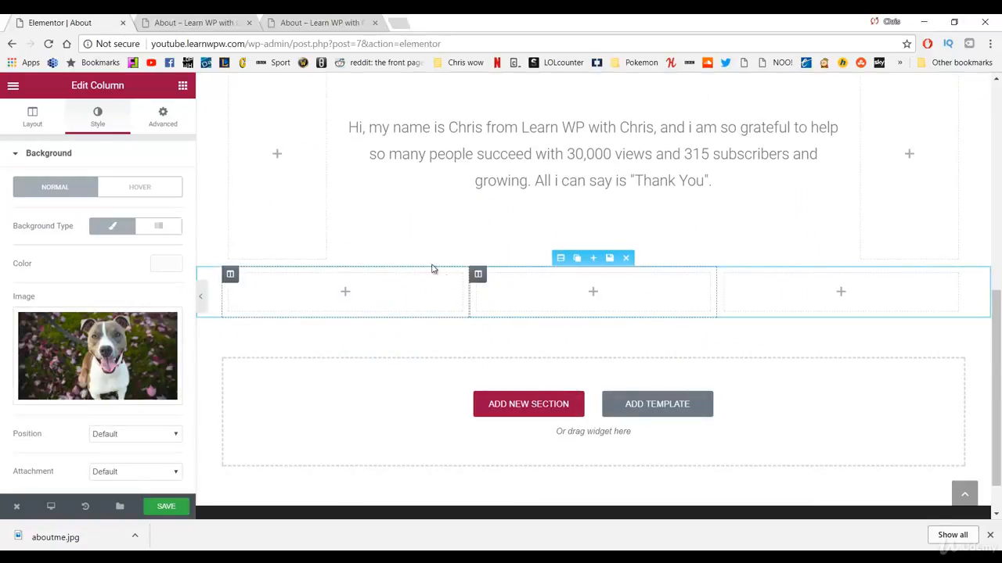
Add a Spacer widget to the first column and set its space to 200.
click(183, 86)
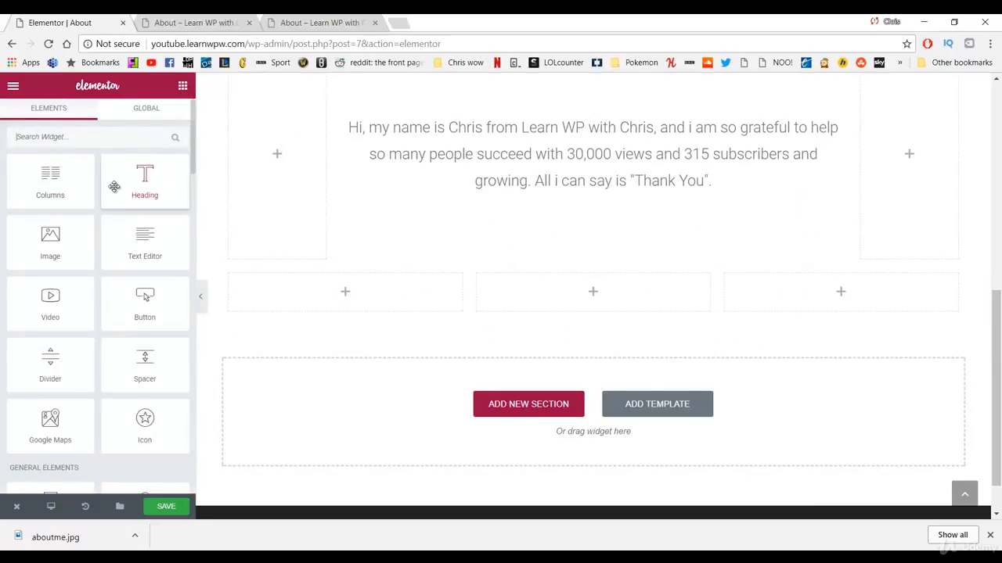
drag(146, 362, 305, 299)
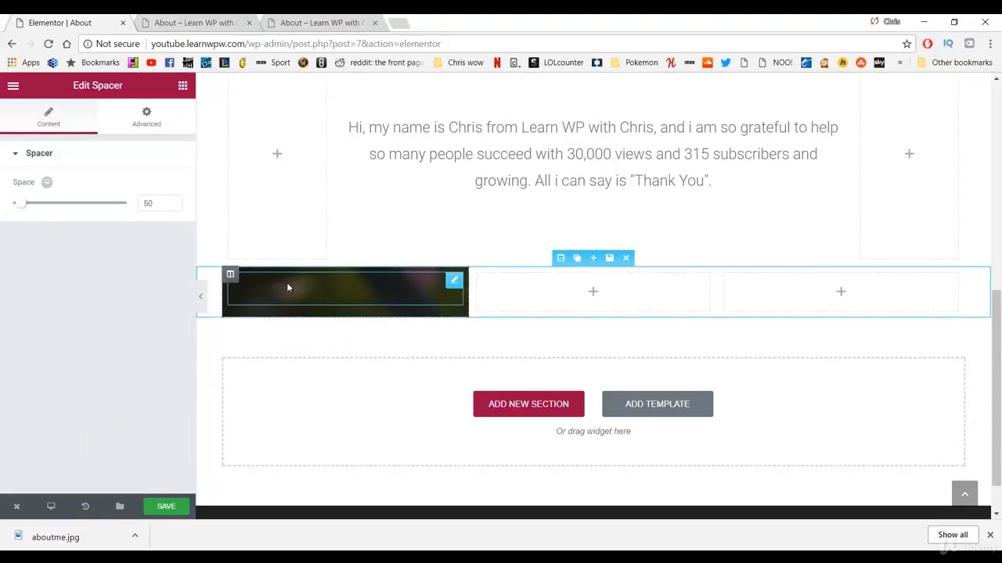
double_click(153, 203)
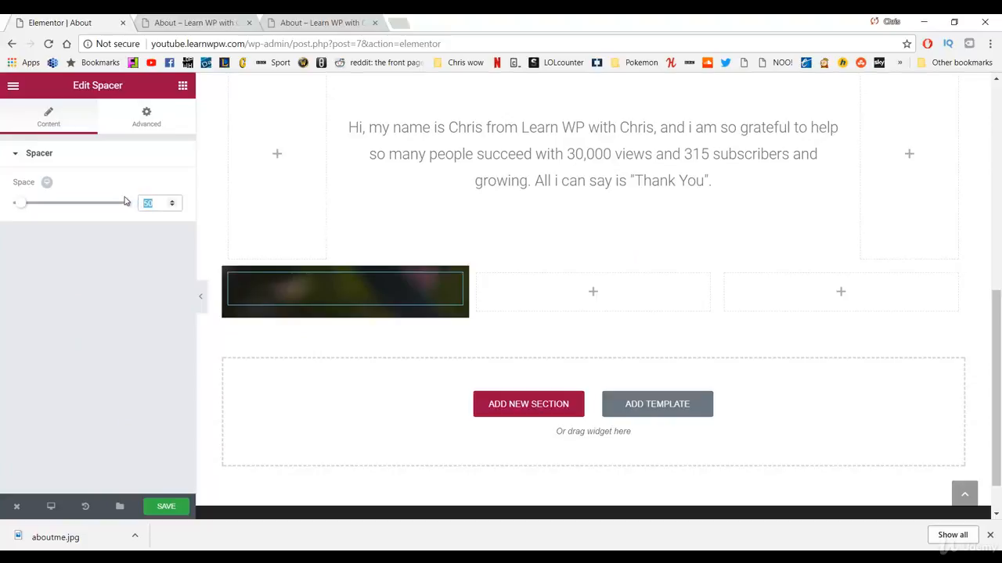
text(200)
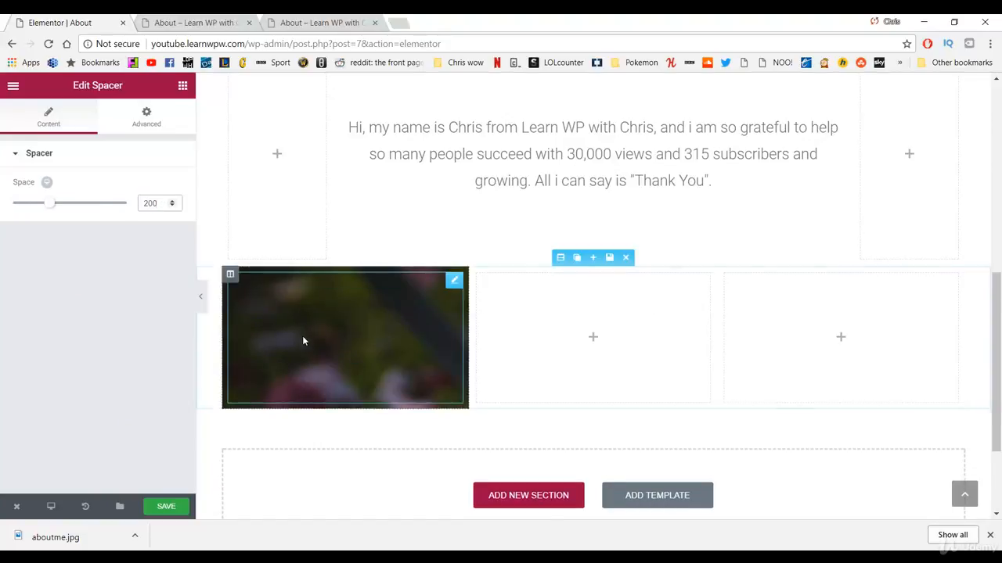
Set the first column's background image position to Center Center and its size to Cover.
click(231, 274)
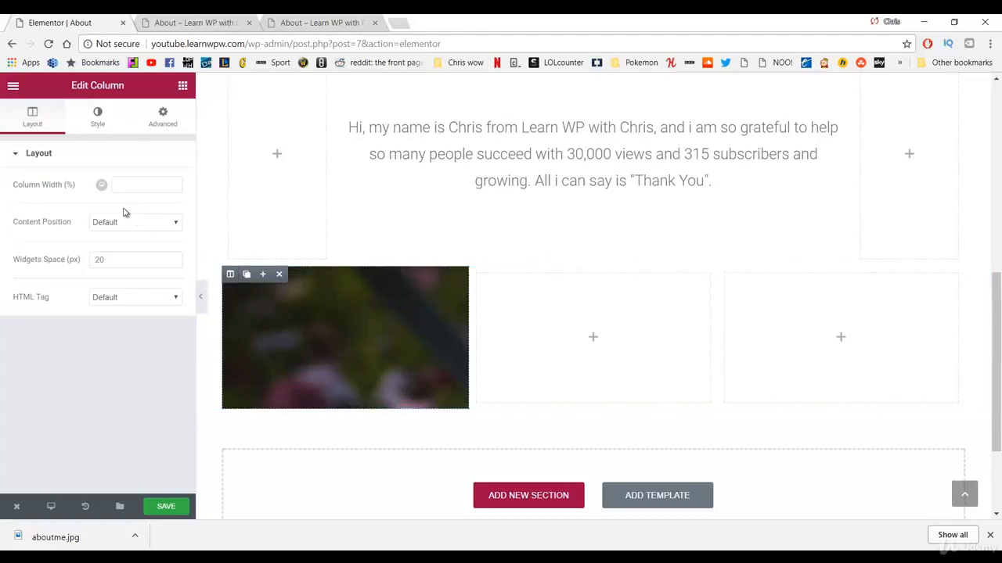
click(97, 115)
scroll(76, 251, down, 2)
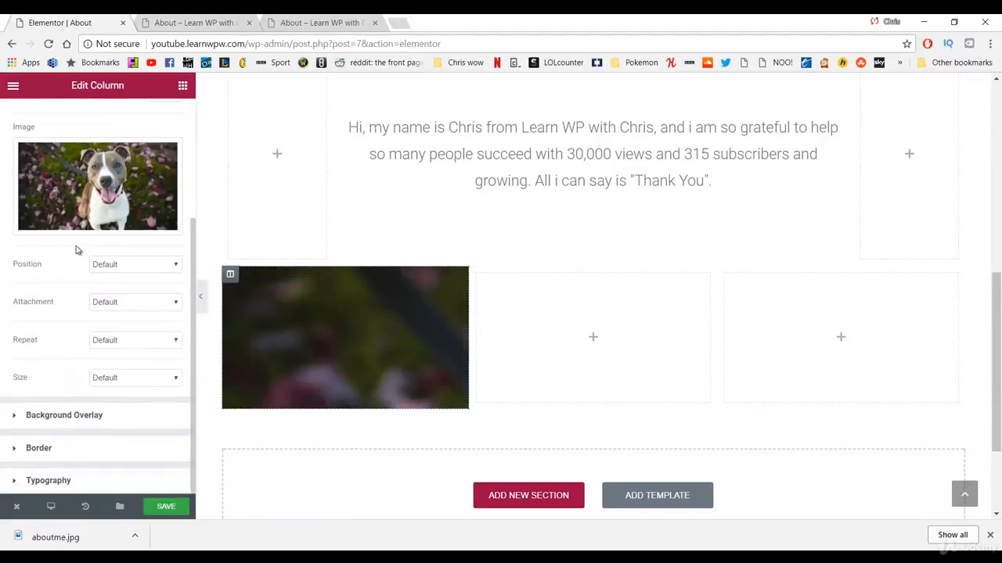
click(137, 264)
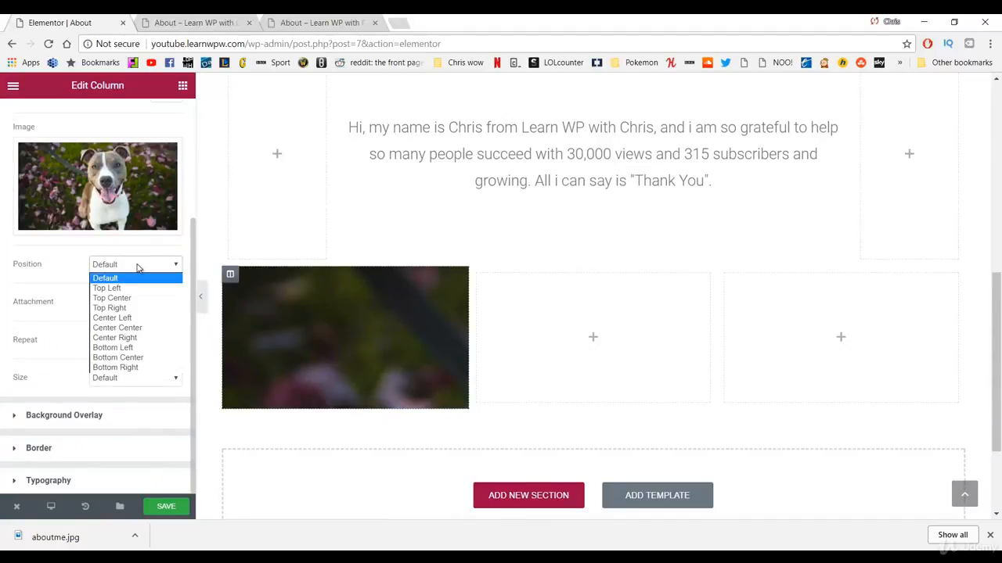
click(131, 328)
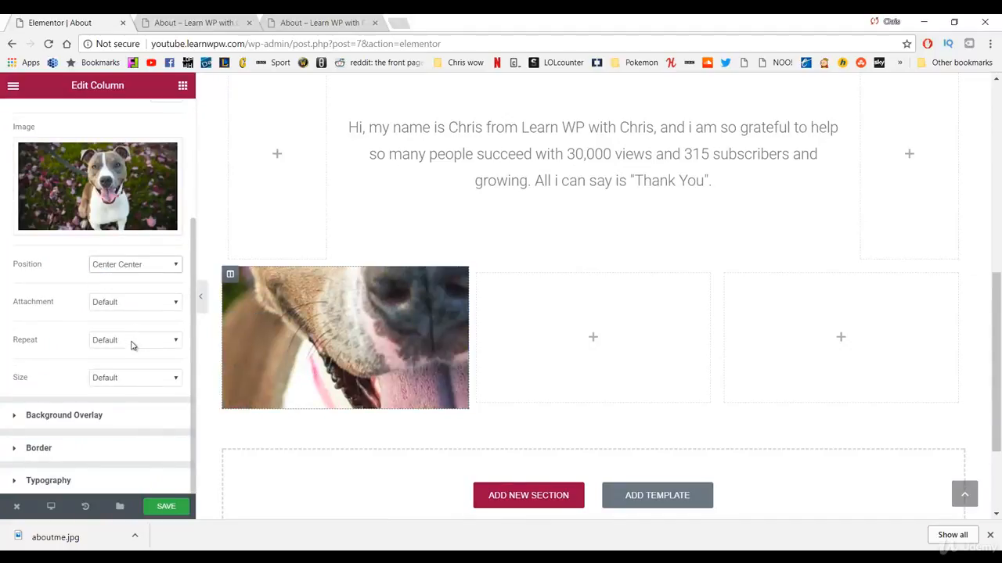
click(131, 379)
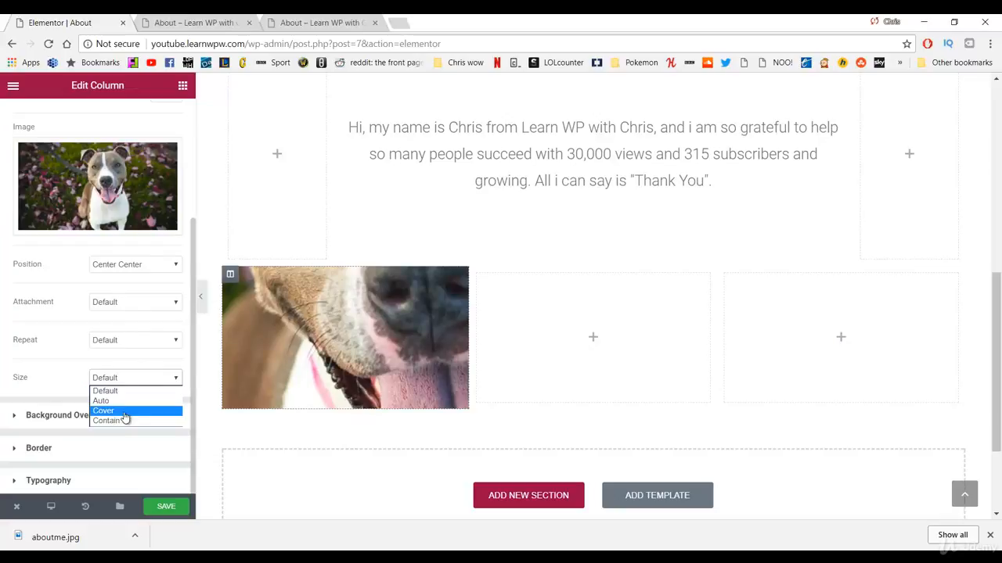
click(123, 413)
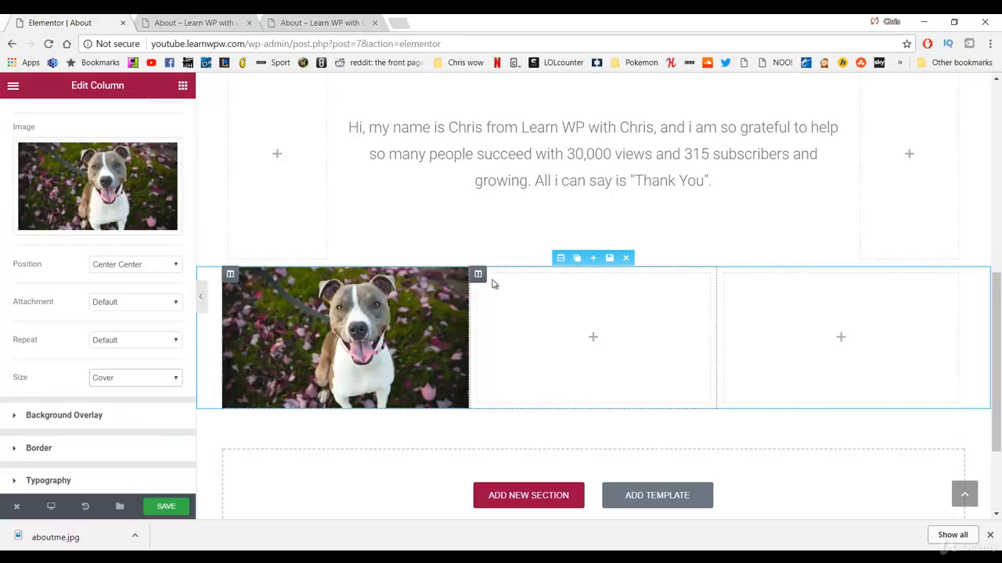
Give the middle column a classic background using the portrait image 123-1.jpg from the media library.
click(479, 273)
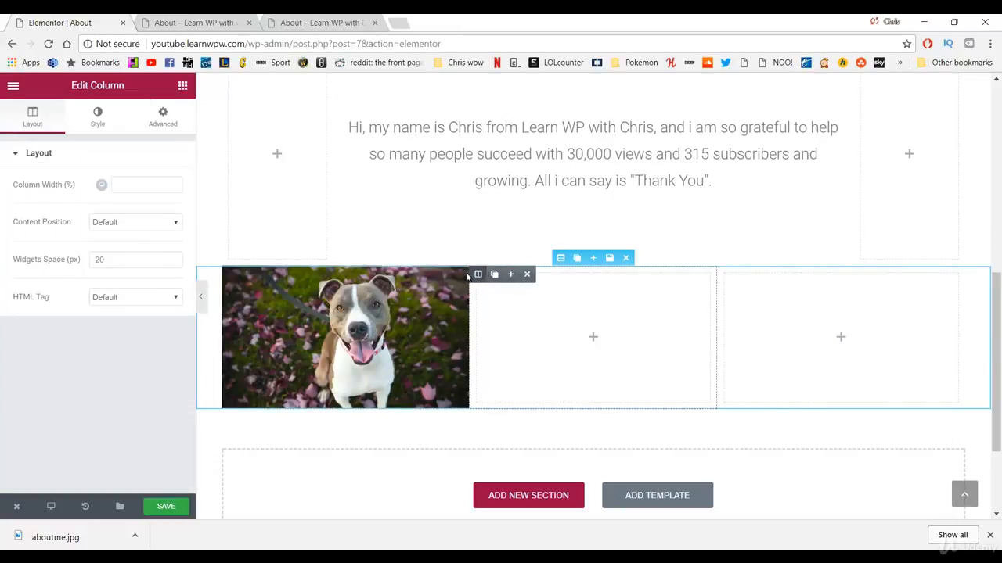
click(107, 114)
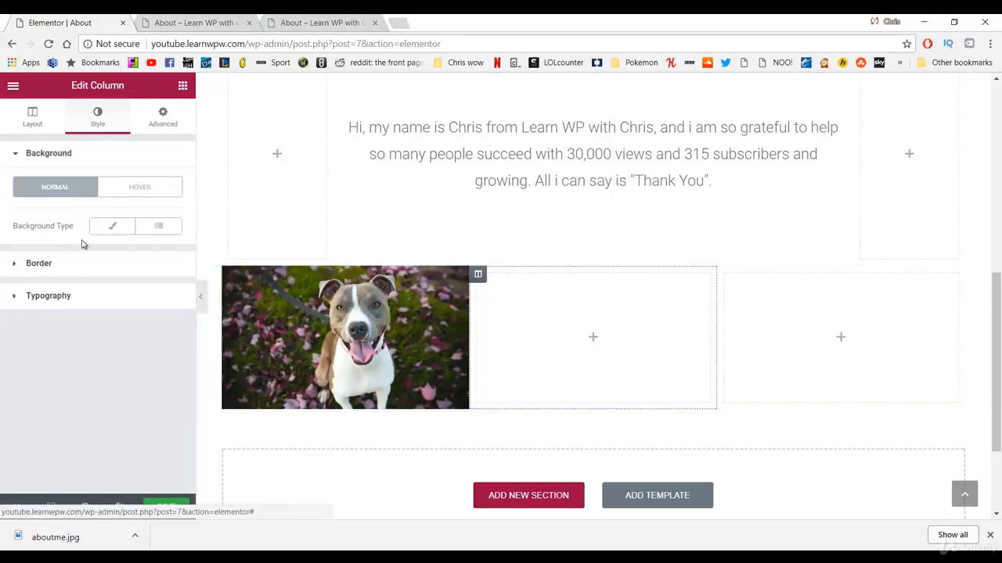
click(111, 227)
click(76, 353)
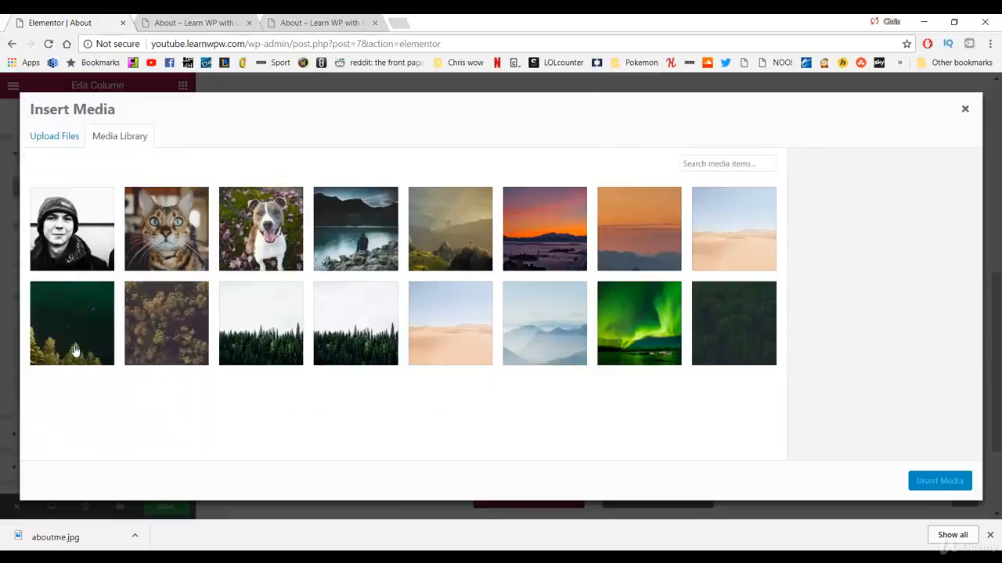
click(56, 249)
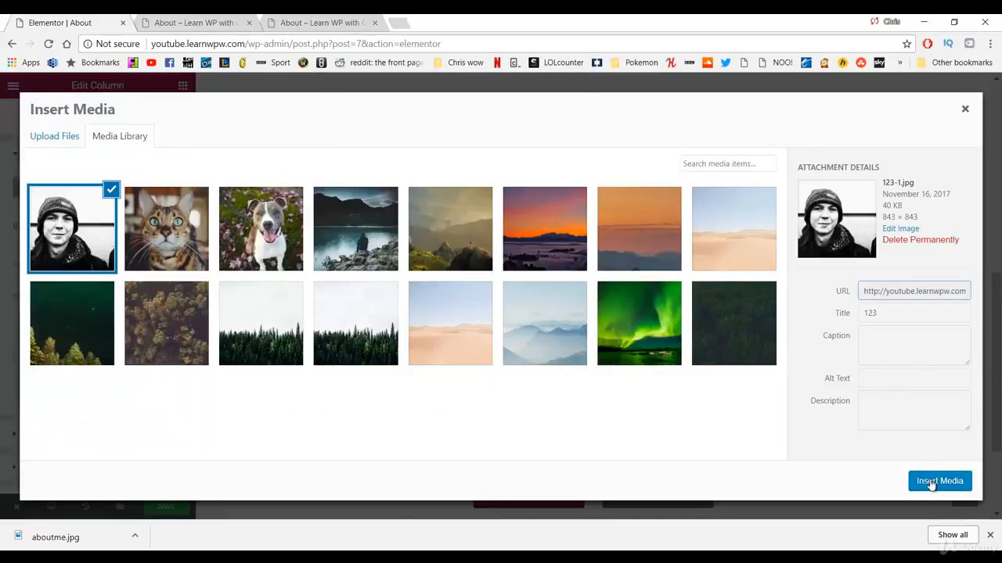
click(930, 486)
Set the middle column's background image position to Center Center and its size to Cover.
scroll(141, 270, down, 2)
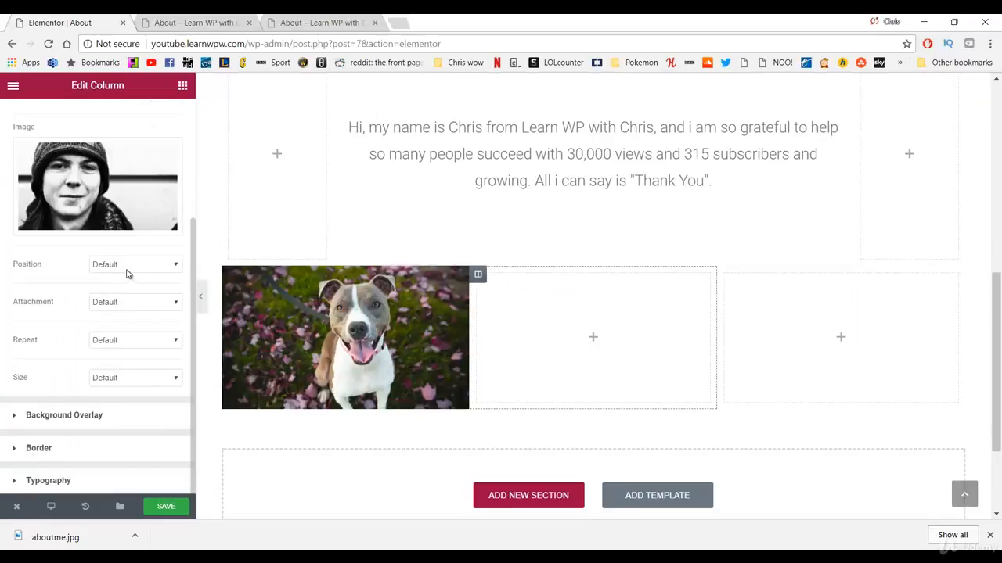
click(127, 270)
click(136, 329)
click(128, 381)
click(131, 411)
Add a Spacer widget to the middle column and set its space to 200.
click(183, 88)
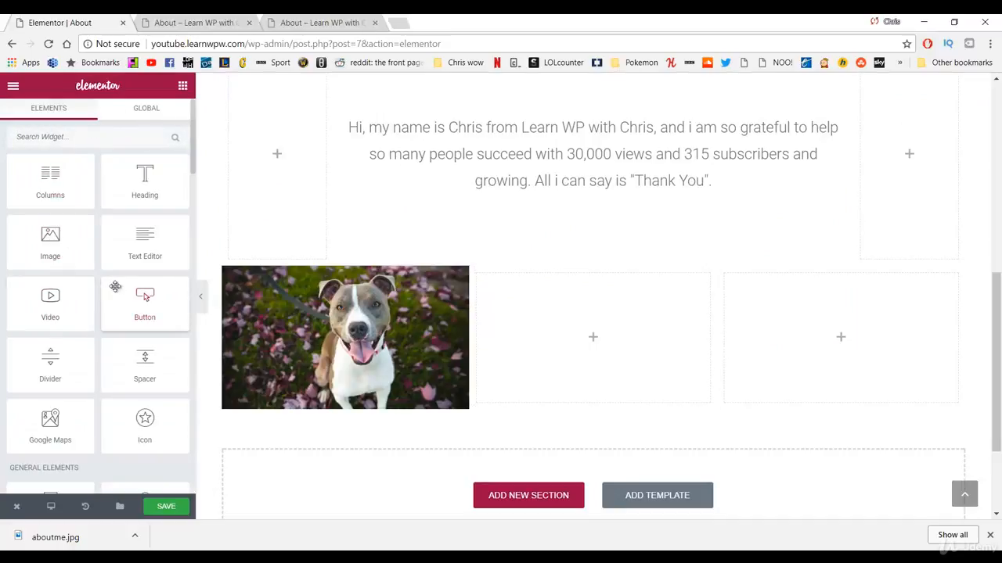
drag(181, 365, 548, 337)
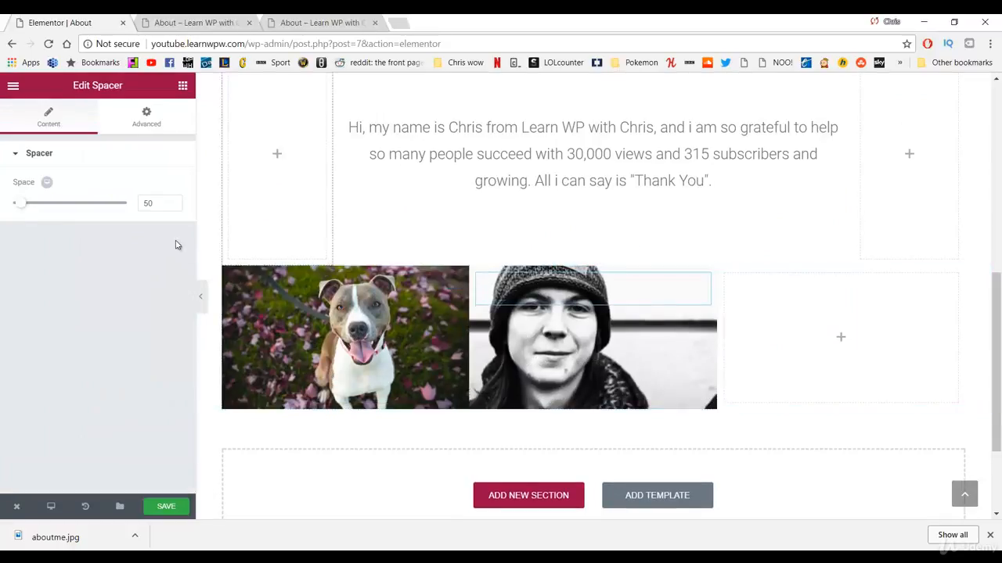
drag(149, 204, 123, 203)
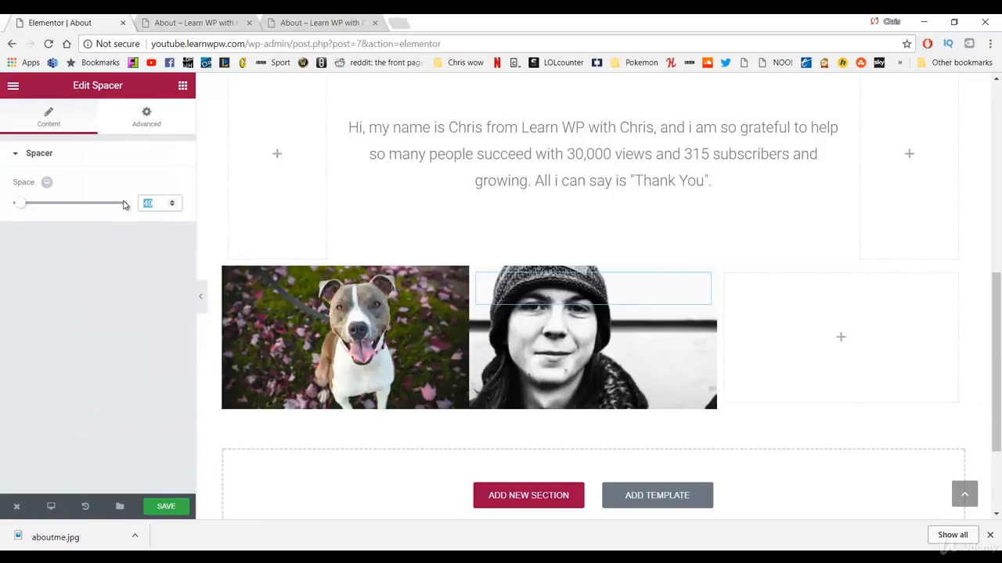
text(200)
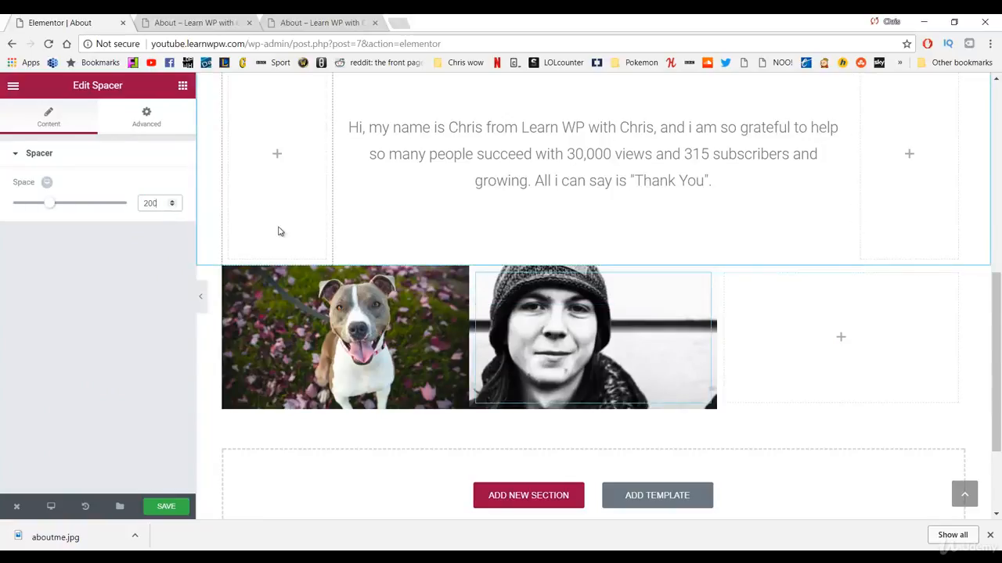
Give the third column a classic background using the image cat.jpg from the media library.
click(727, 275)
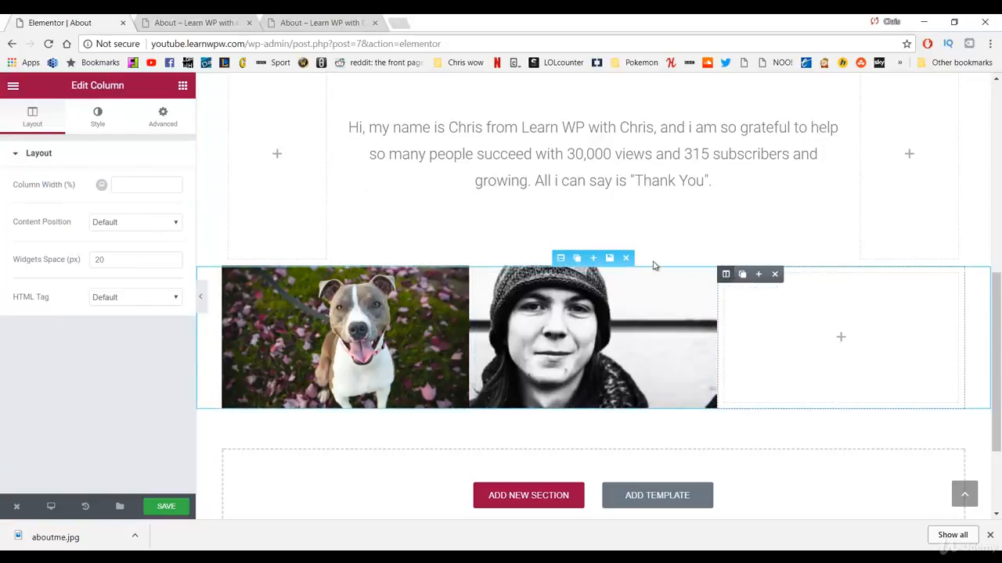
click(97, 115)
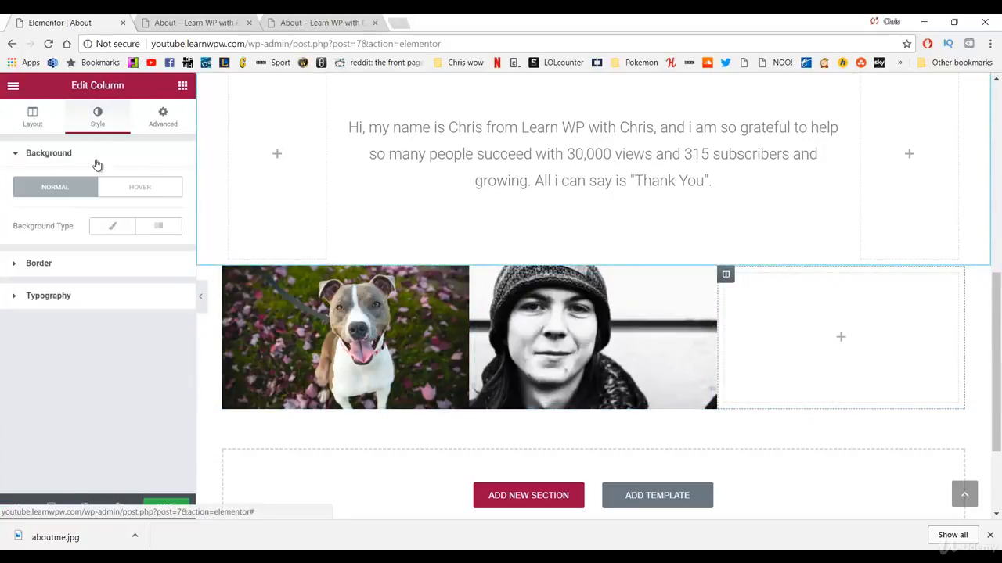
click(101, 230)
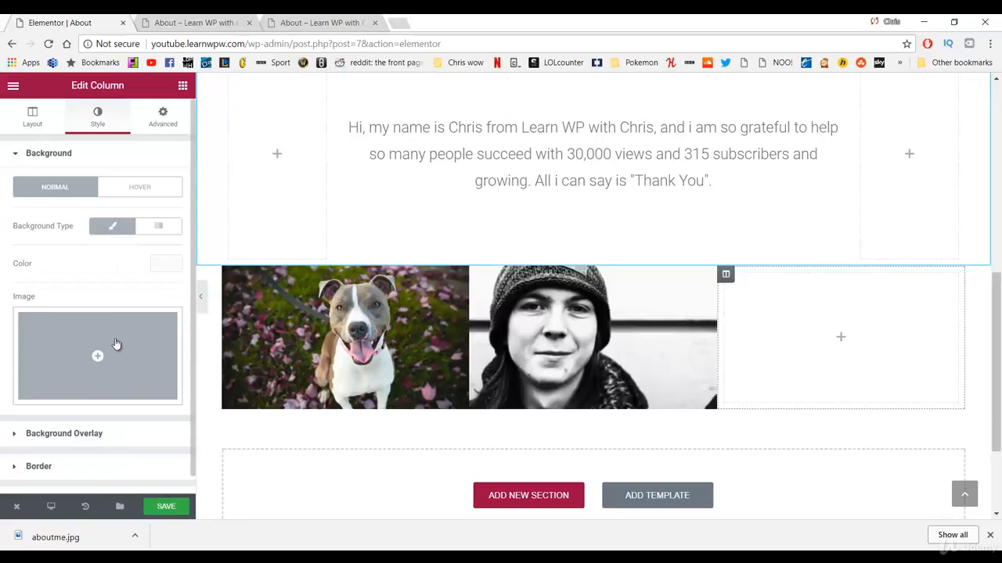
click(115, 344)
click(160, 238)
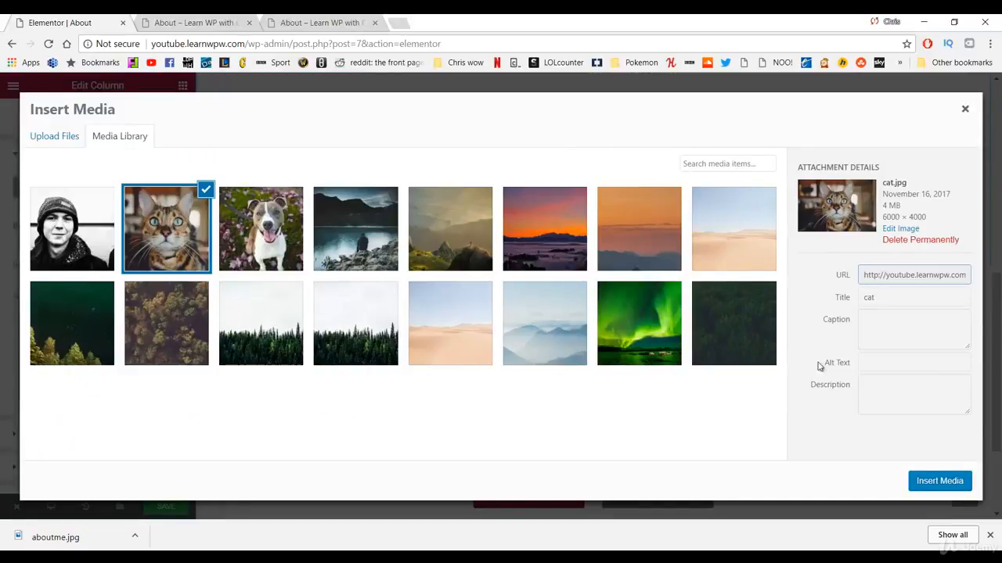
click(943, 482)
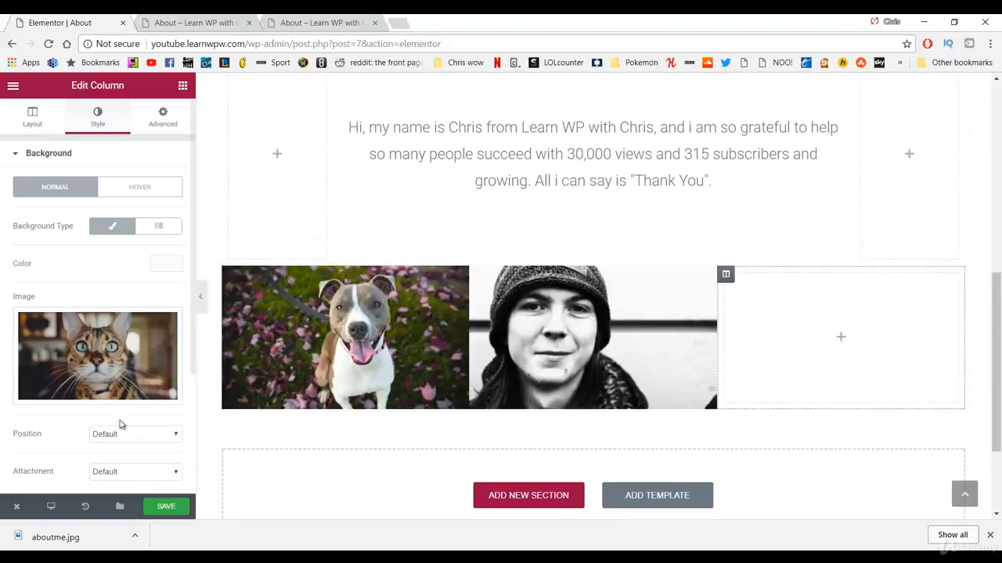
Set the third column's background image position to Center Center and its size to Cover.
scroll(121, 392, down, 2)
click(131, 267)
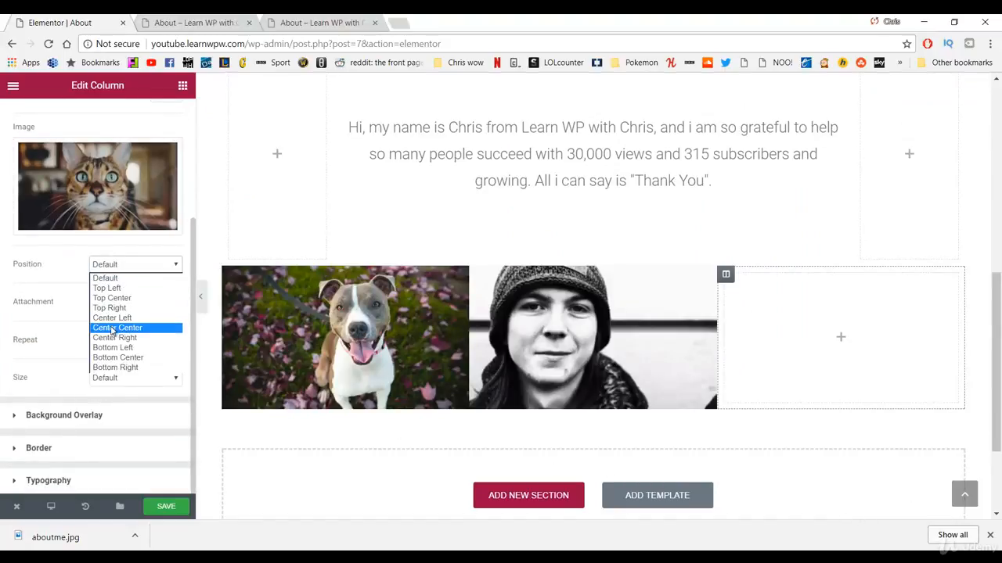
click(122, 329)
click(115, 379)
click(122, 413)
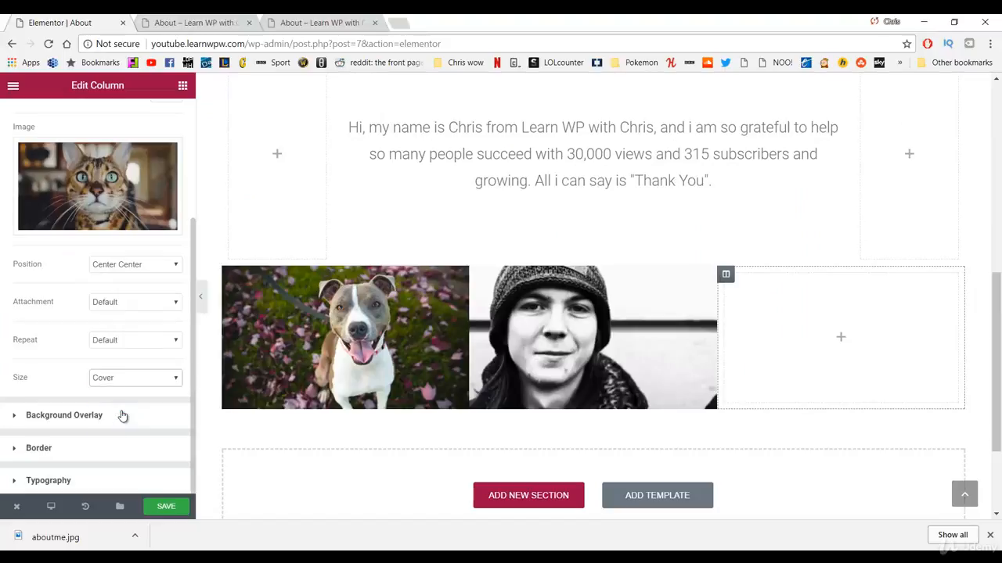
Add a Spacer widget to the third column, set its space to 200 and save the page.
click(183, 87)
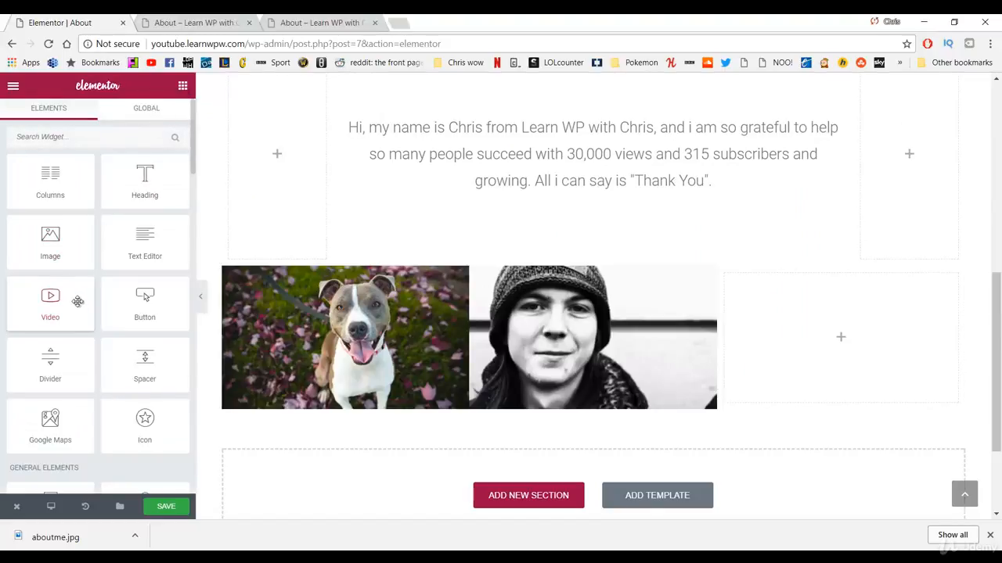
drag(145, 364, 757, 363)
drag(162, 203, 126, 204)
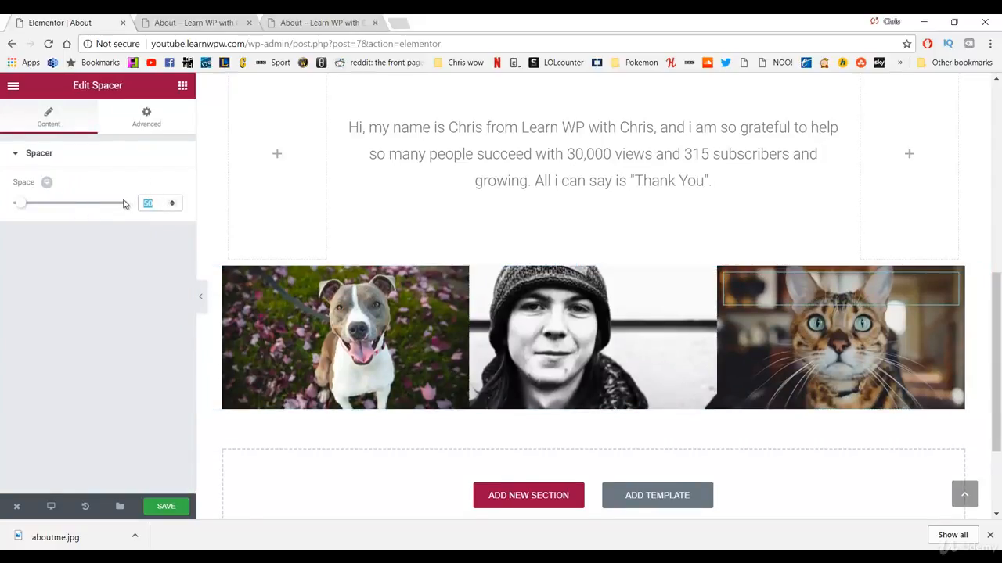
text(200)
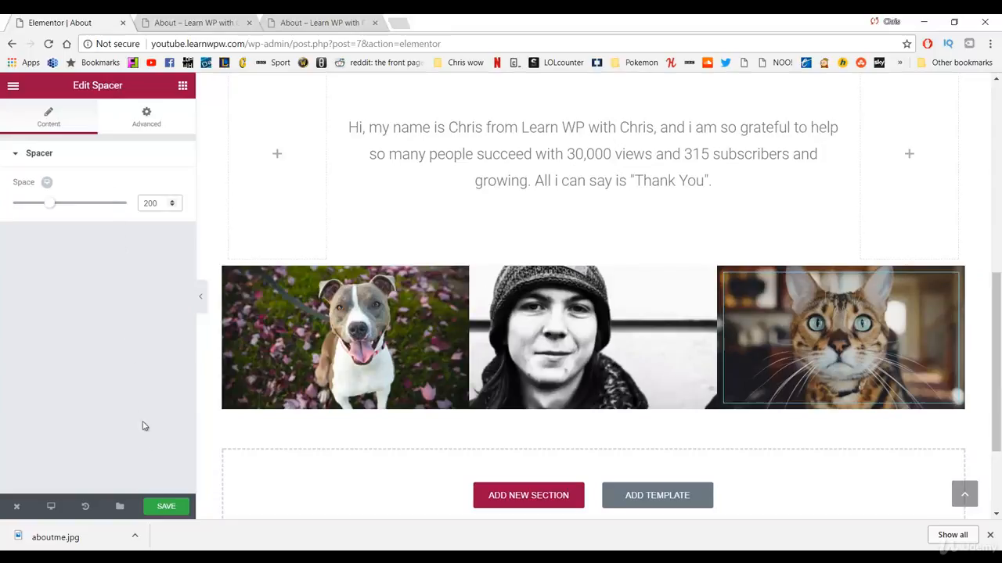
click(167, 506)
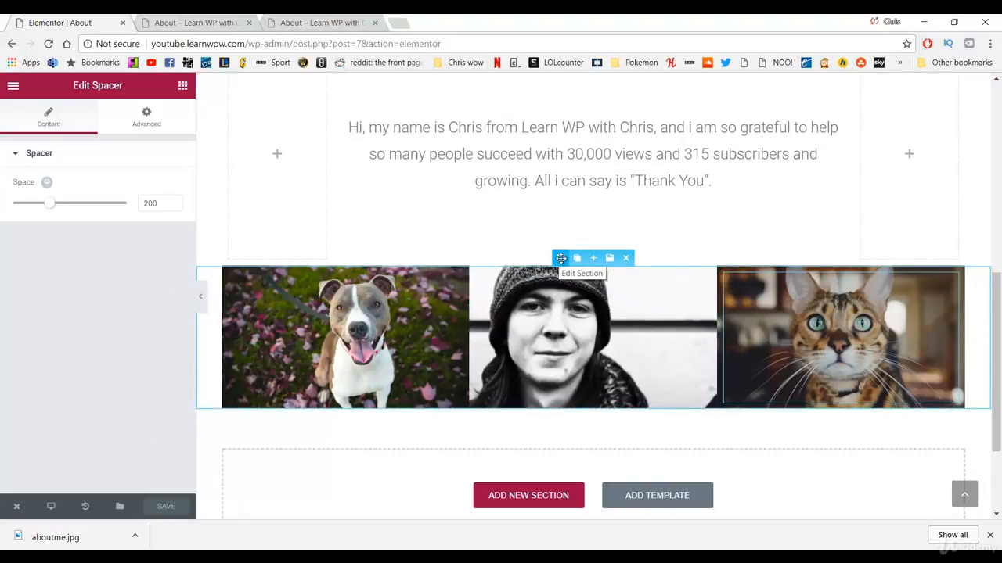
Set the content width of the three-image section to Full Width and save the page.
click(562, 258)
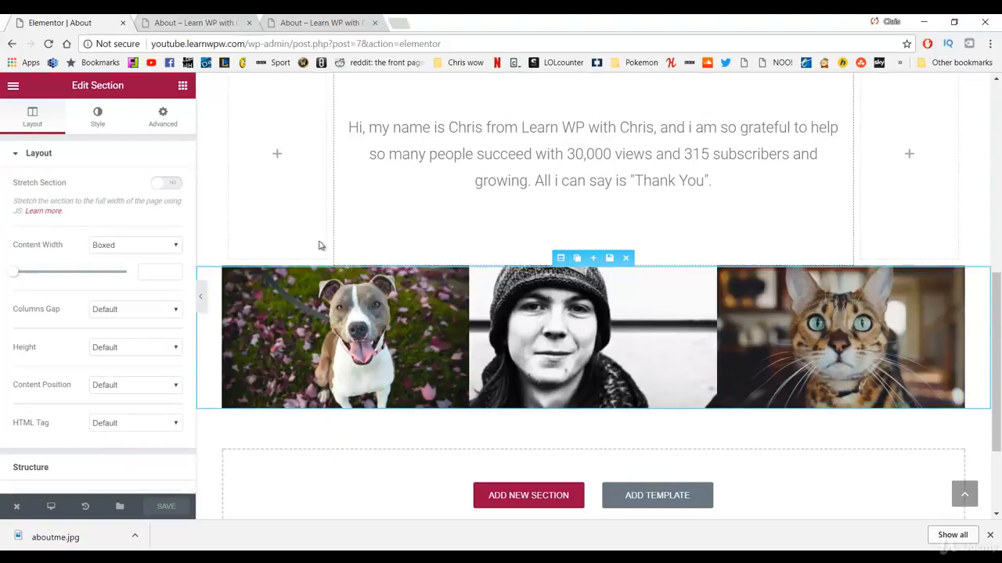
click(156, 246)
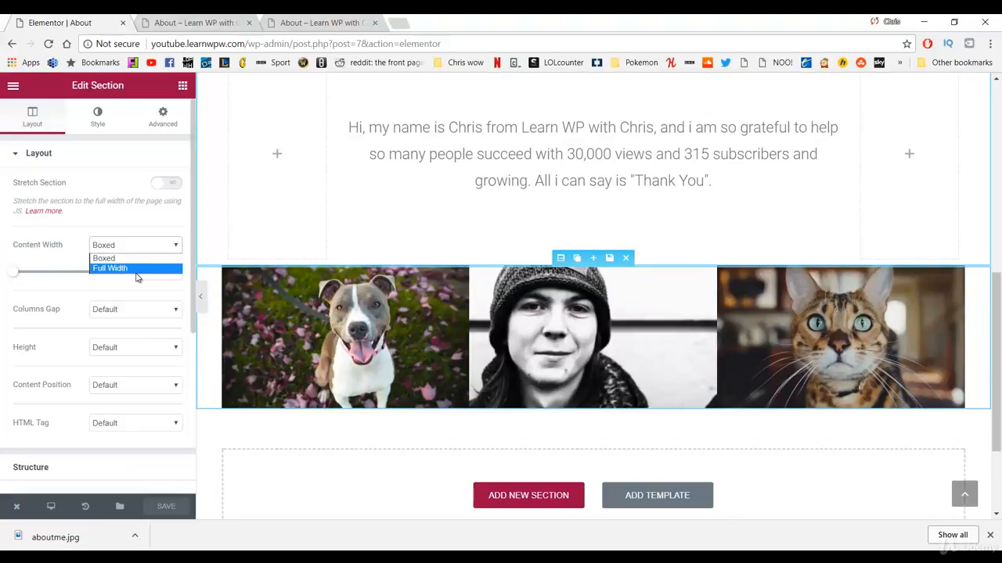
click(117, 268)
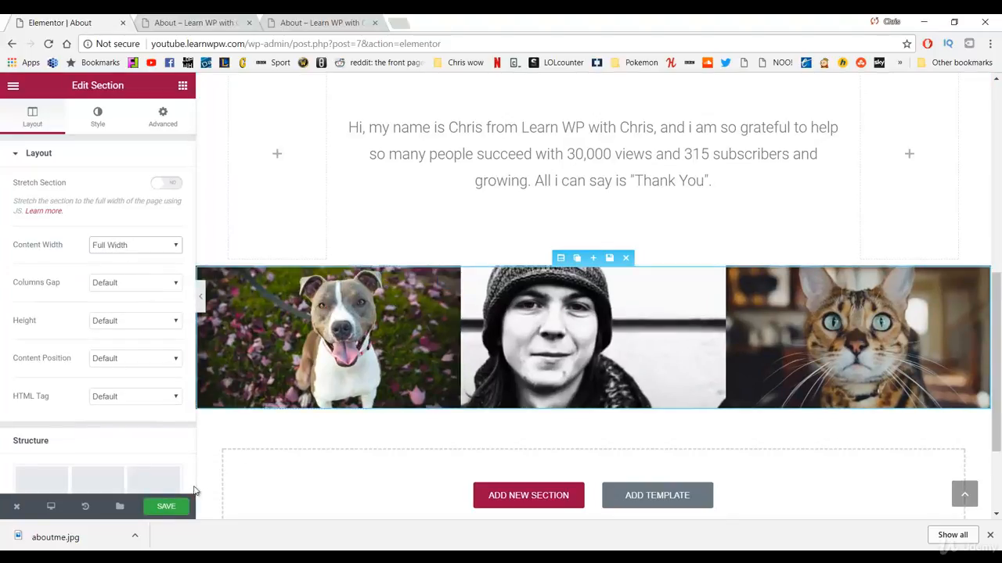
click(166, 507)
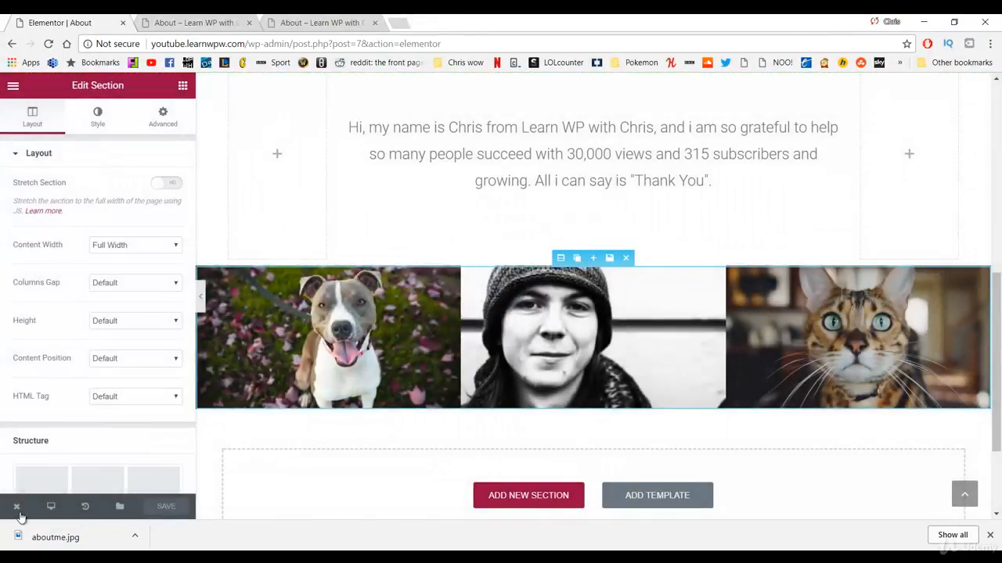
View the live About page and look over its hero, introduction text and full-width image row.
click(16, 508)
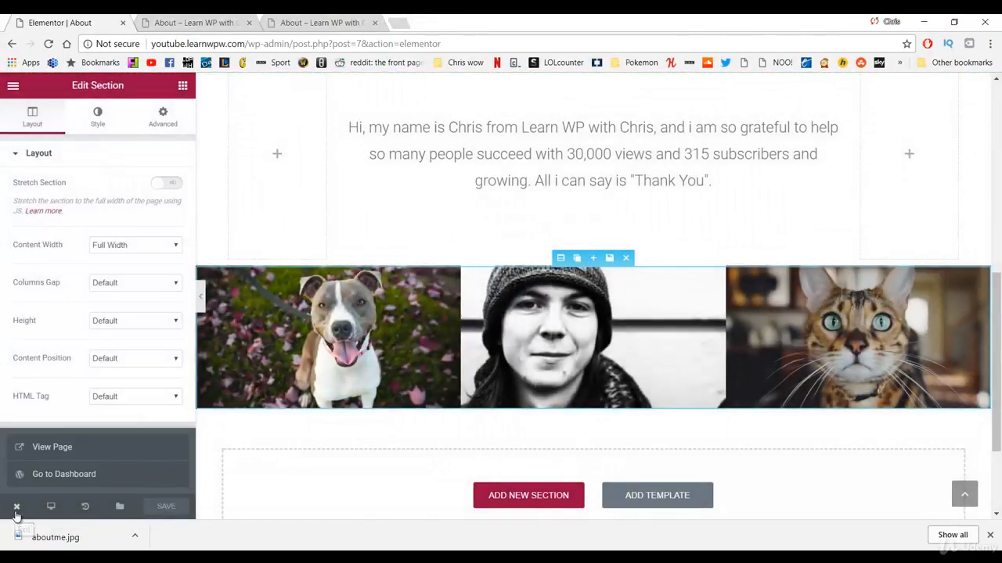
click(47, 448)
click(990, 534)
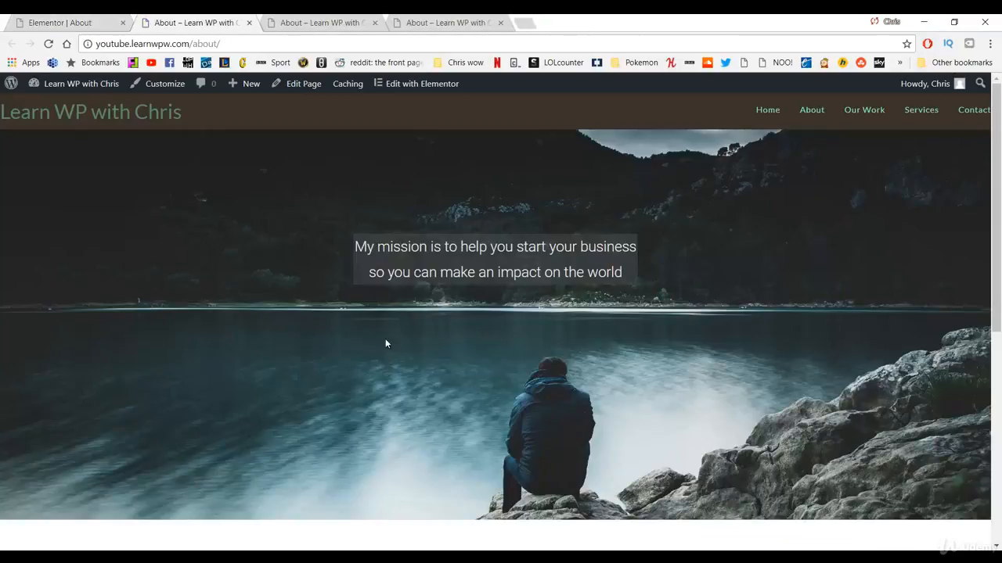
scroll(450, 269, down, 5)
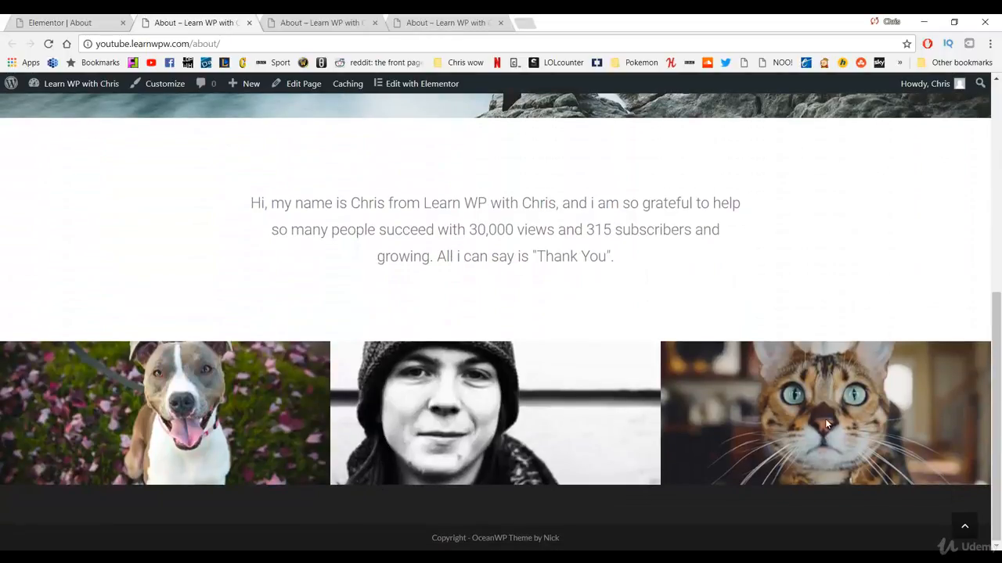
scroll(825, 423, up, 5)
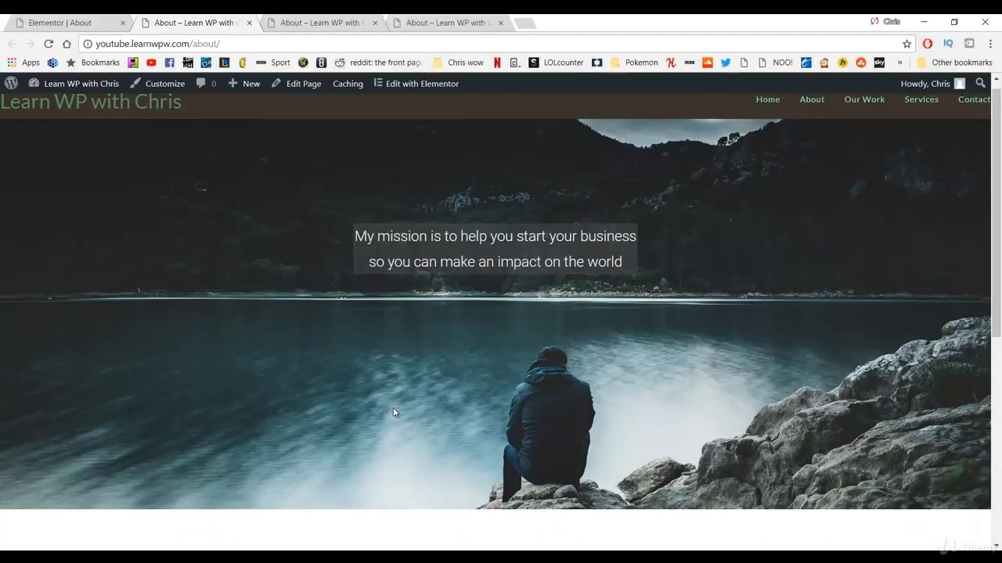
scroll(394, 412, down, 5)
scroll(394, 412, up, 5)
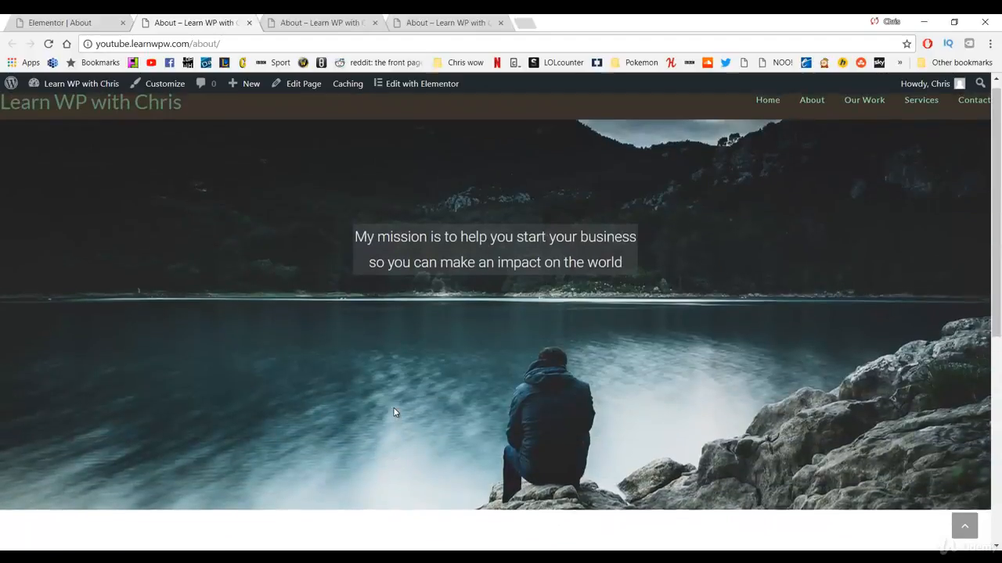